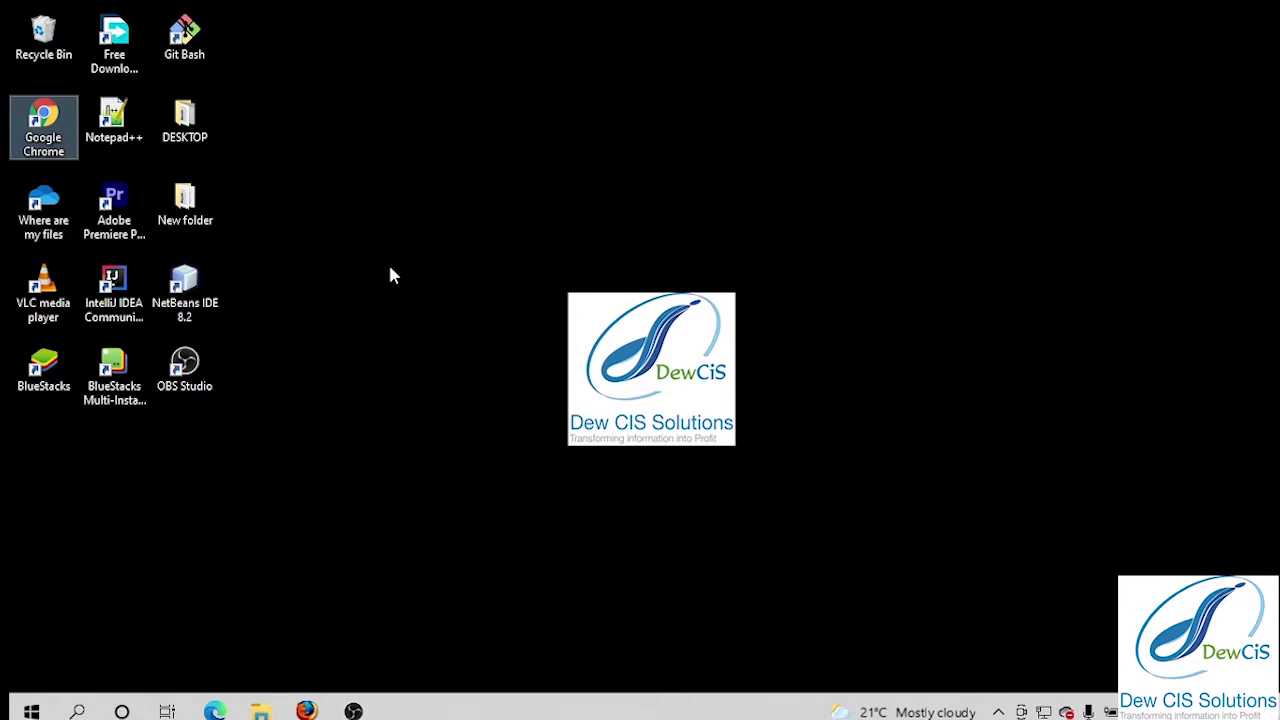
# Search Google in Chrome for 'ubuntu iso'.
pyautogui.click(391, 437)
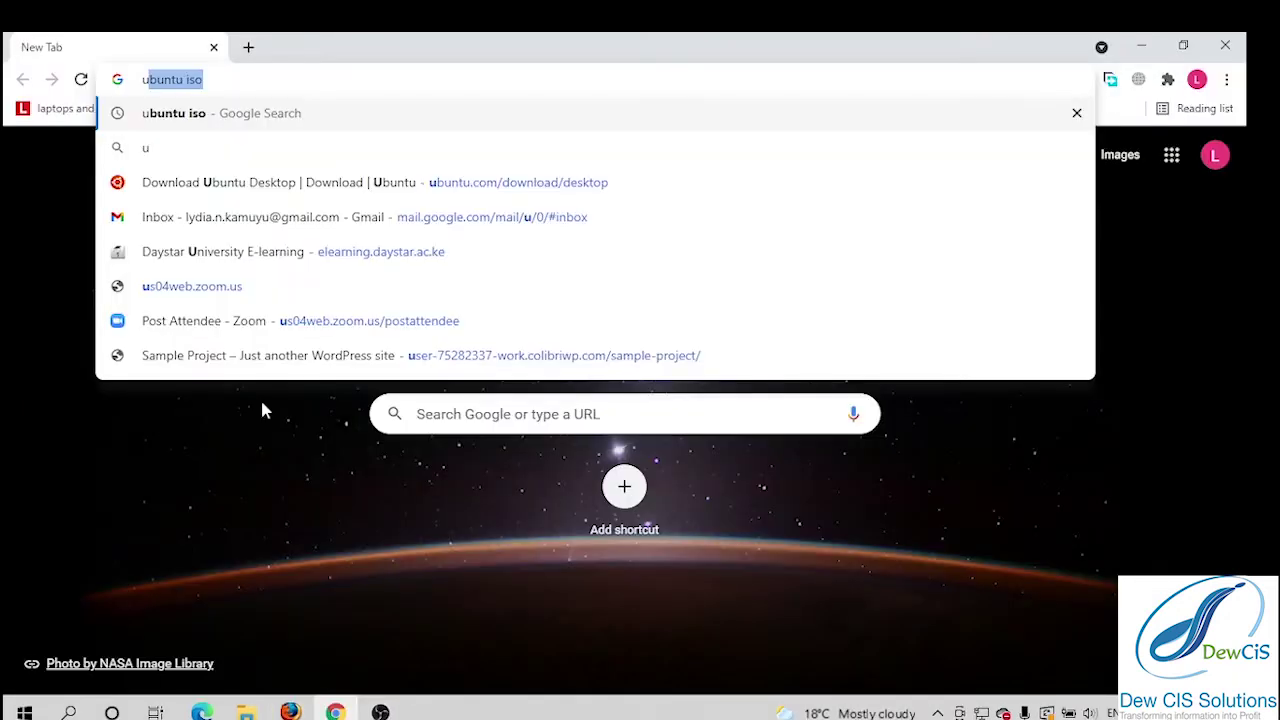
pyautogui.write('bun')
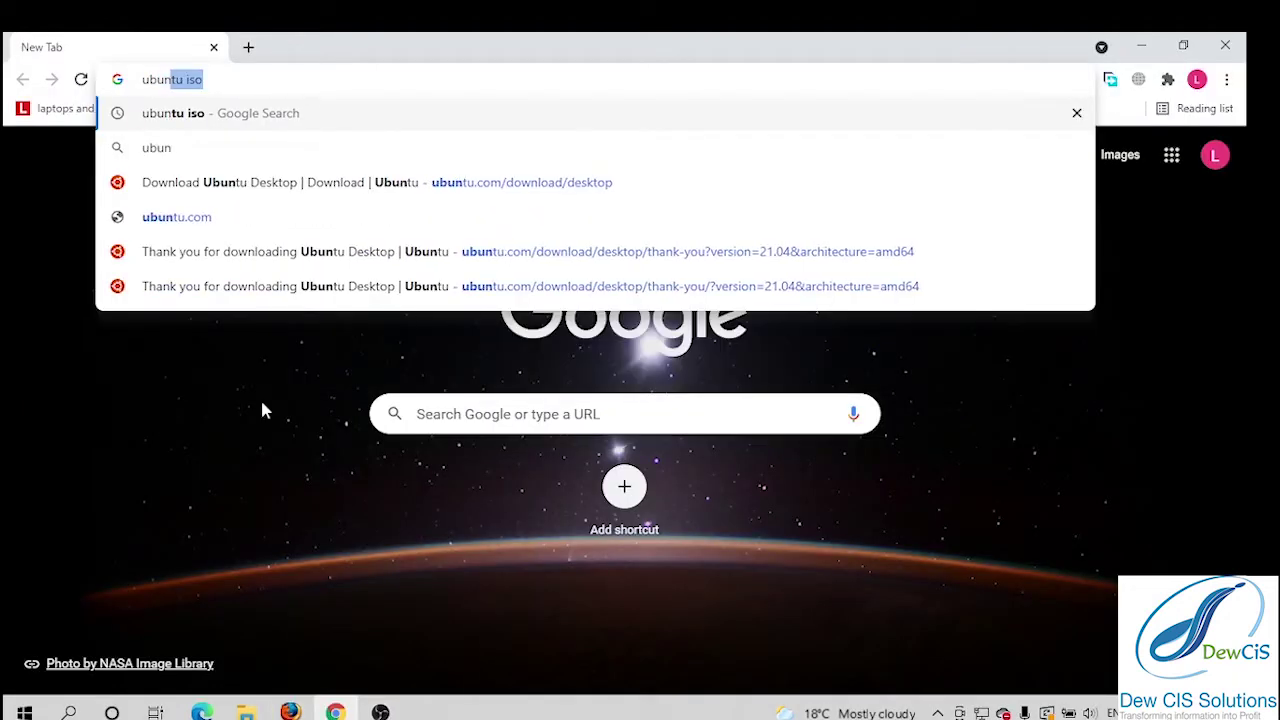
pyautogui.write('tu iso')
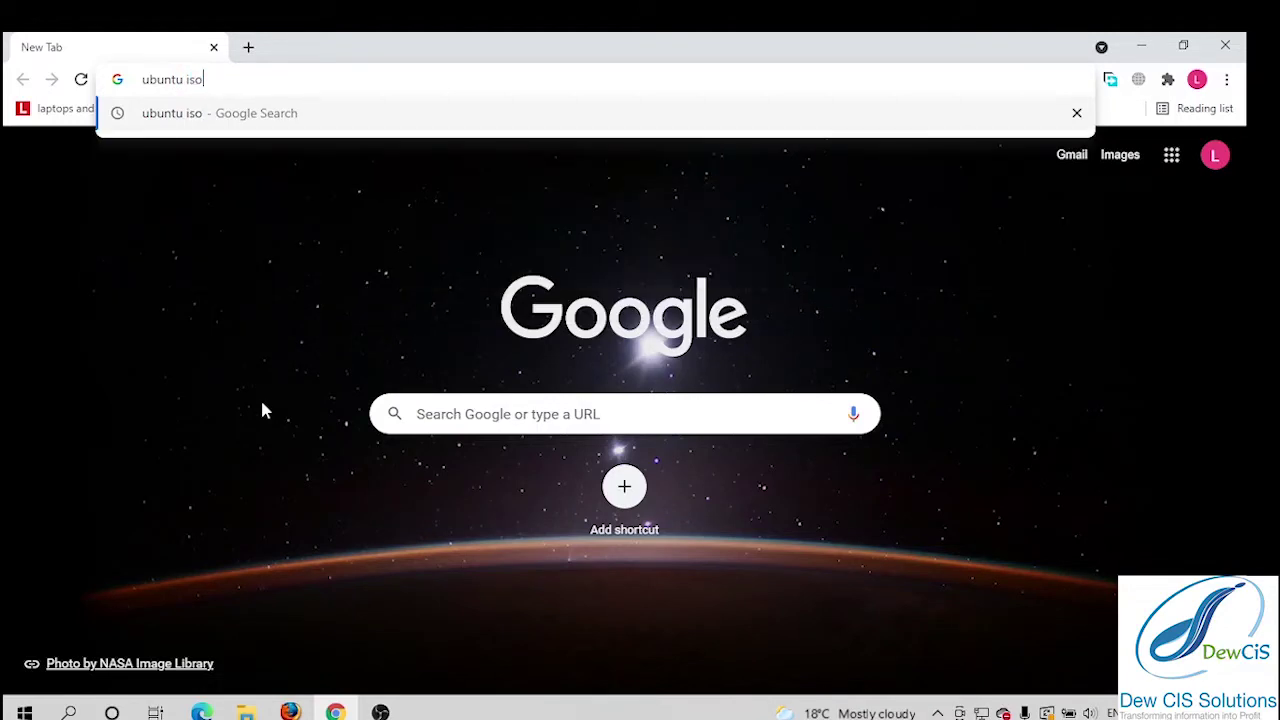
pyautogui.press('Return')
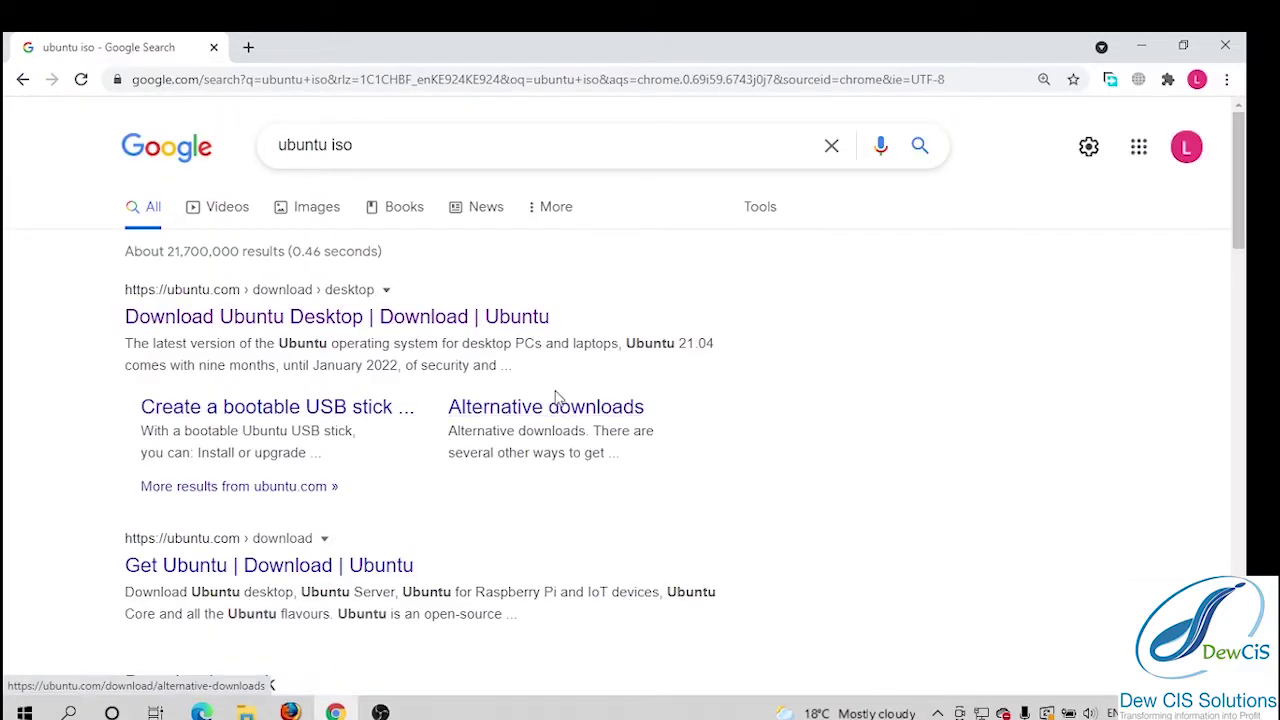
# Open ubuntu.com's Download Ubuntu Desktop page and start the Ubuntu 20.04.2.0 LTS download.
pyautogui.click(455, 318)
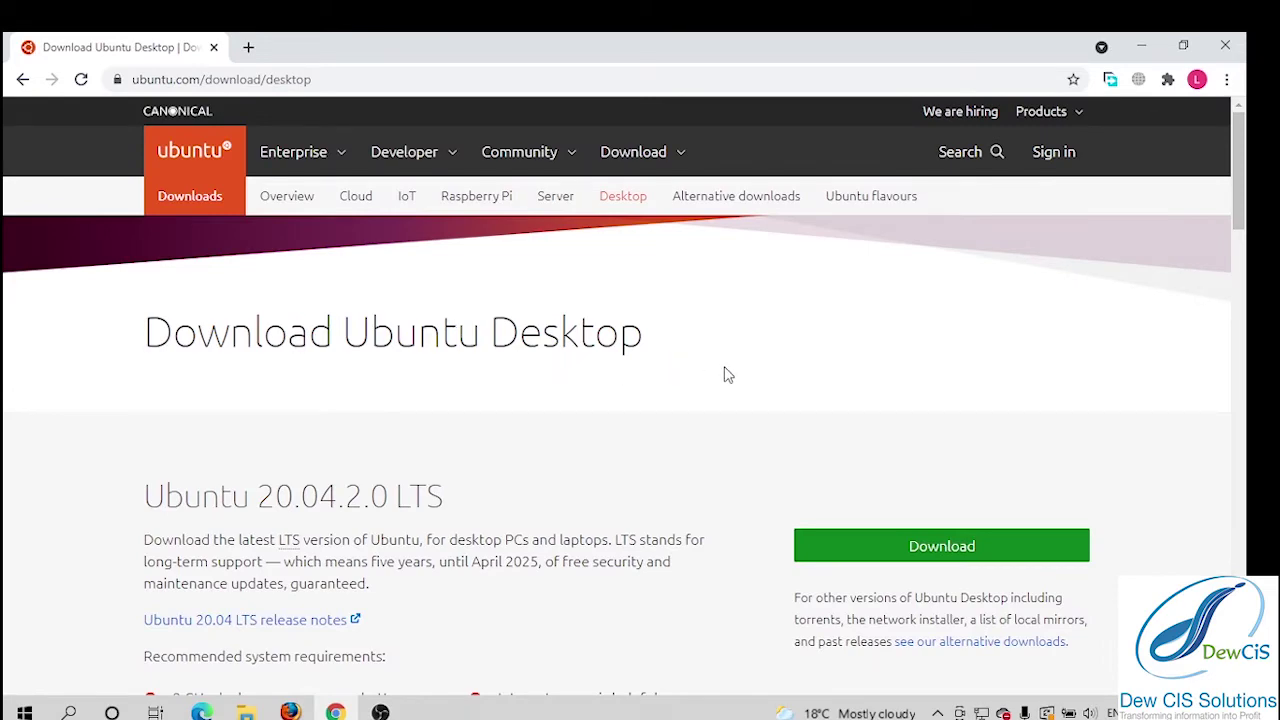
pyautogui.scroll(-3, 725, 375)
pyautogui.scroll(-3, 626, 428)
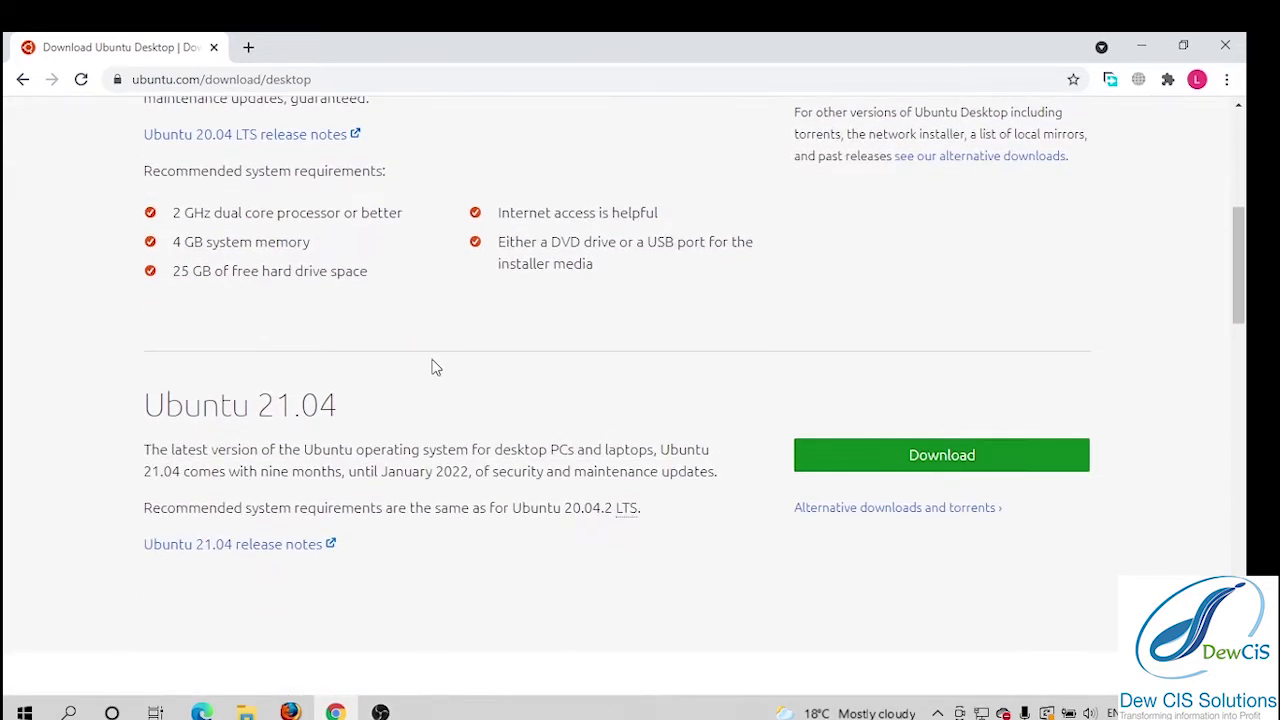
pyautogui.scroll(3, 400, 360)
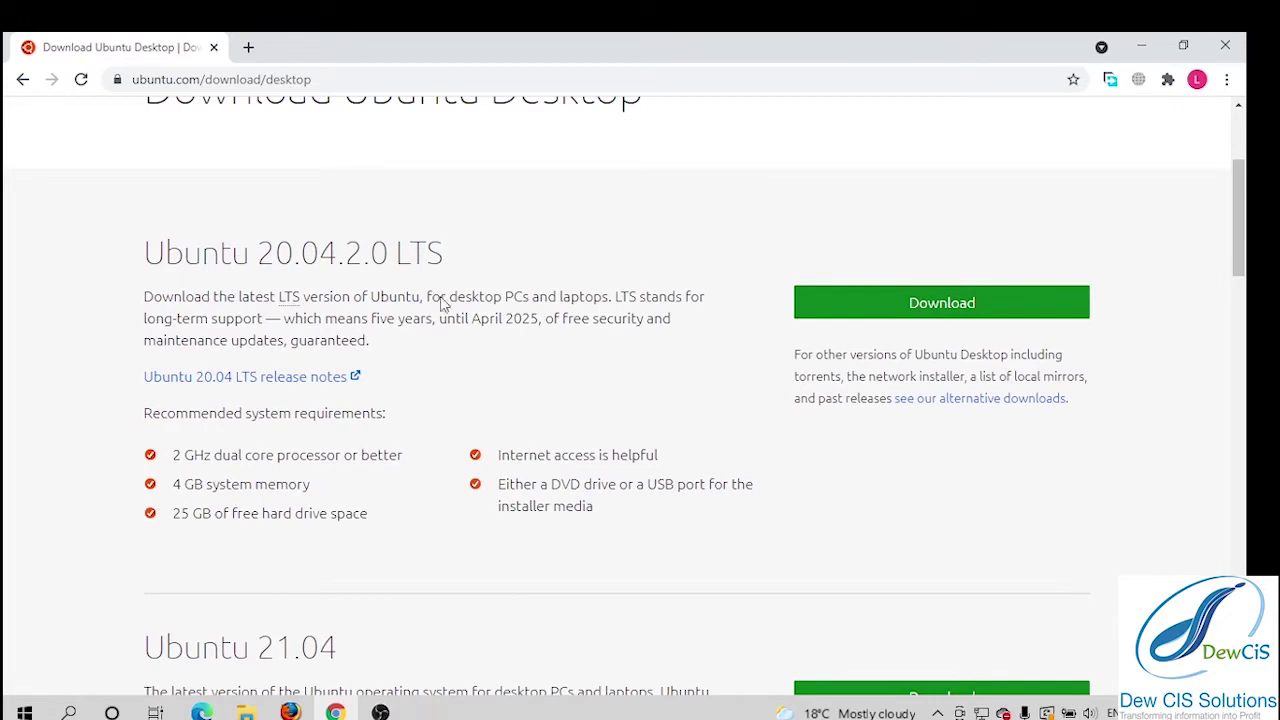
pyautogui.scroll(-3, 447, 330)
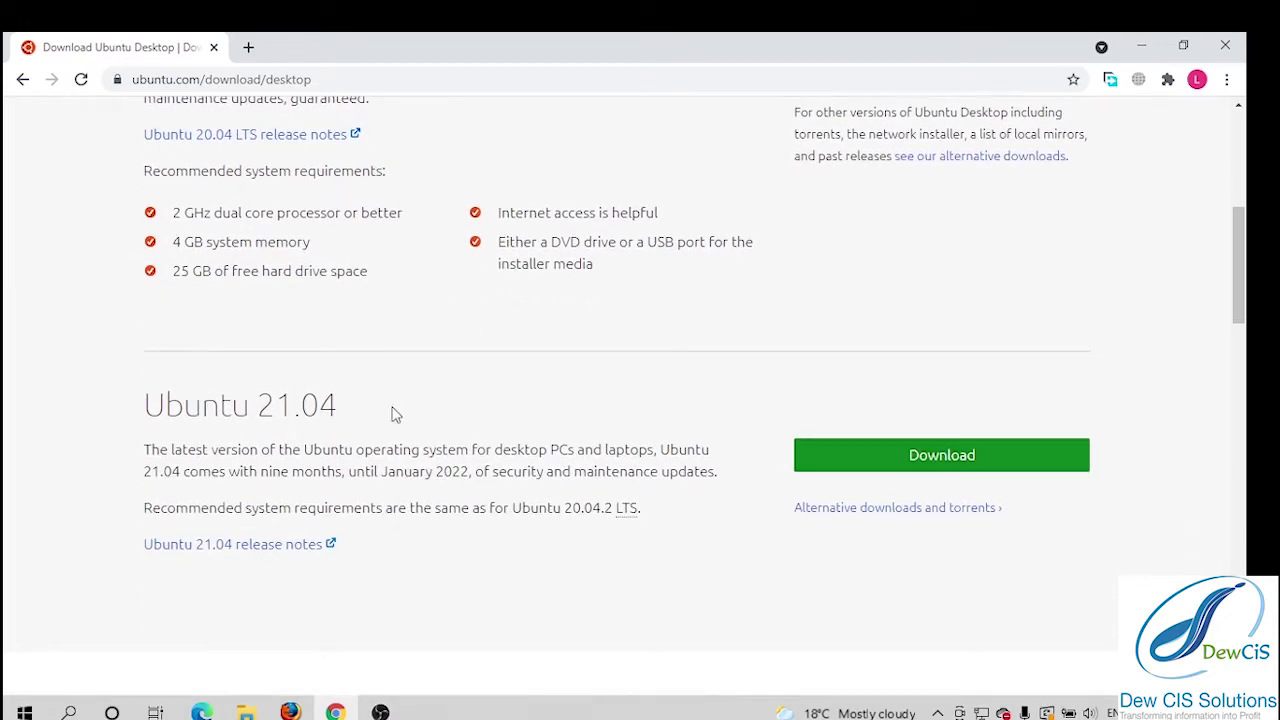
pyautogui.scroll(4, 591, 398)
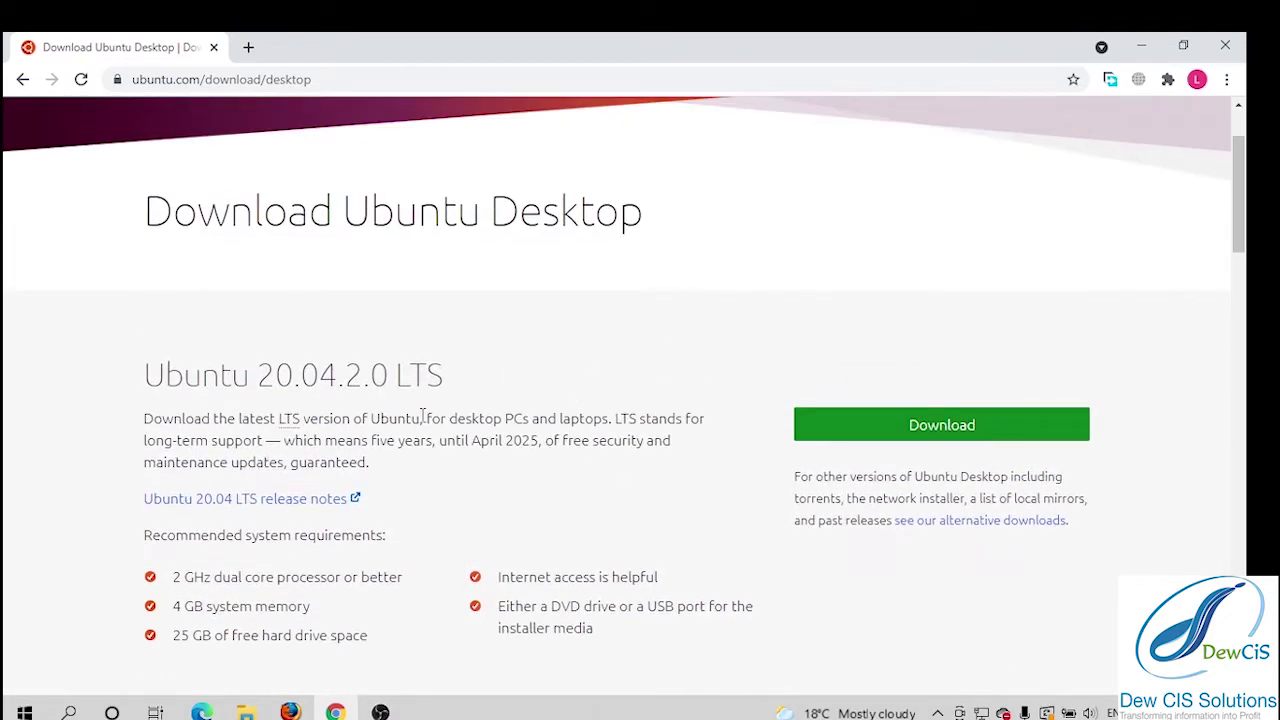
pyautogui.click(928, 432)
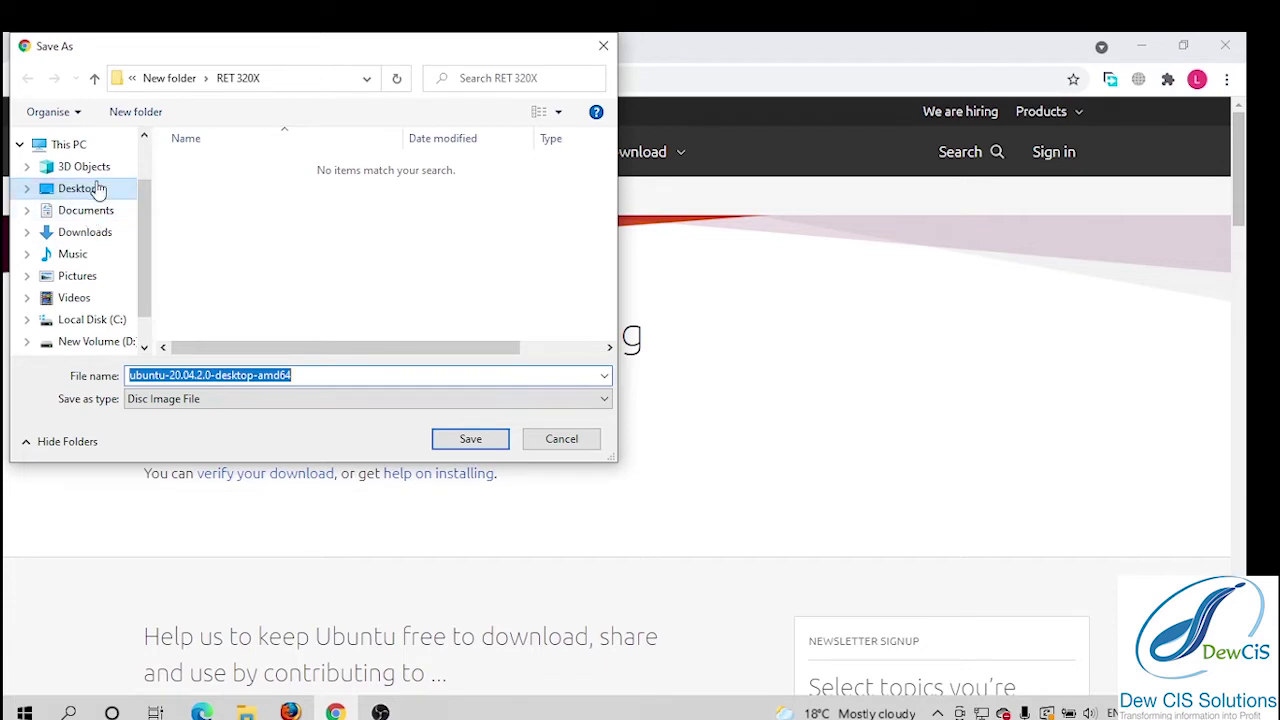
# Confirm Downloads already holds ubuntu-20.04.2.0-desktop-amd64 and cancel the duplicate save.
pyautogui.click(97, 190)
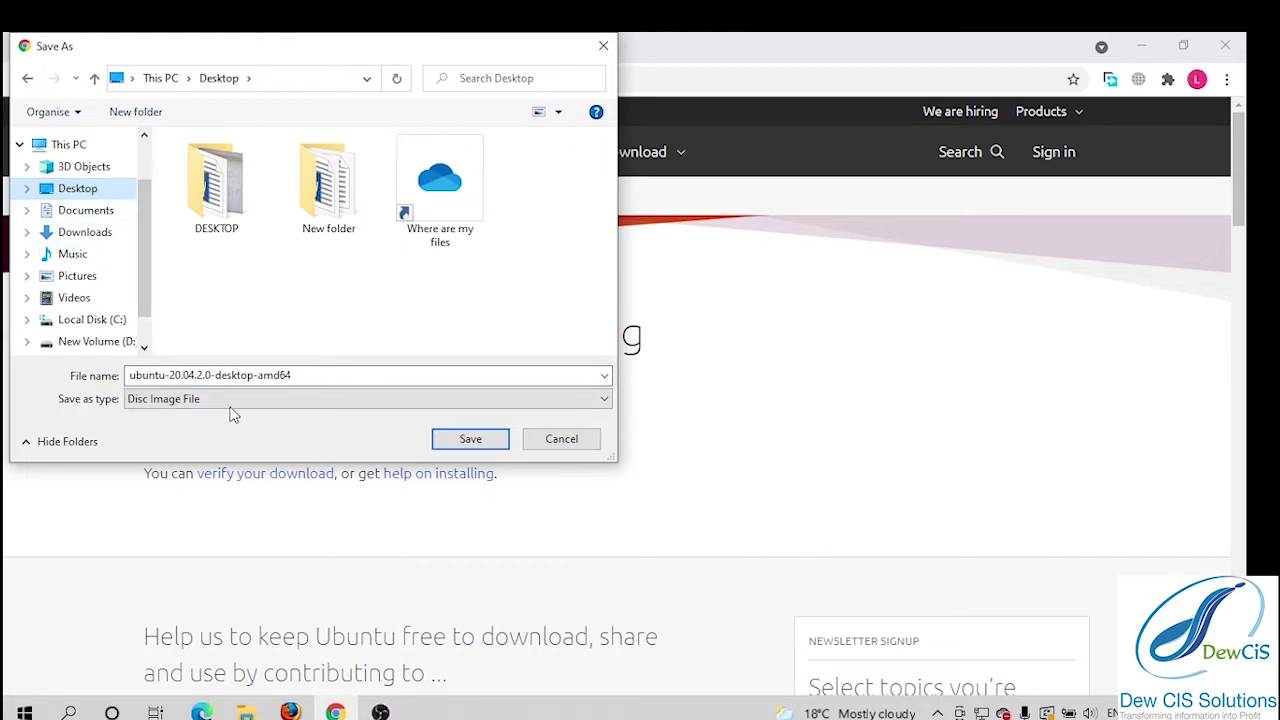
pyautogui.click(100, 238)
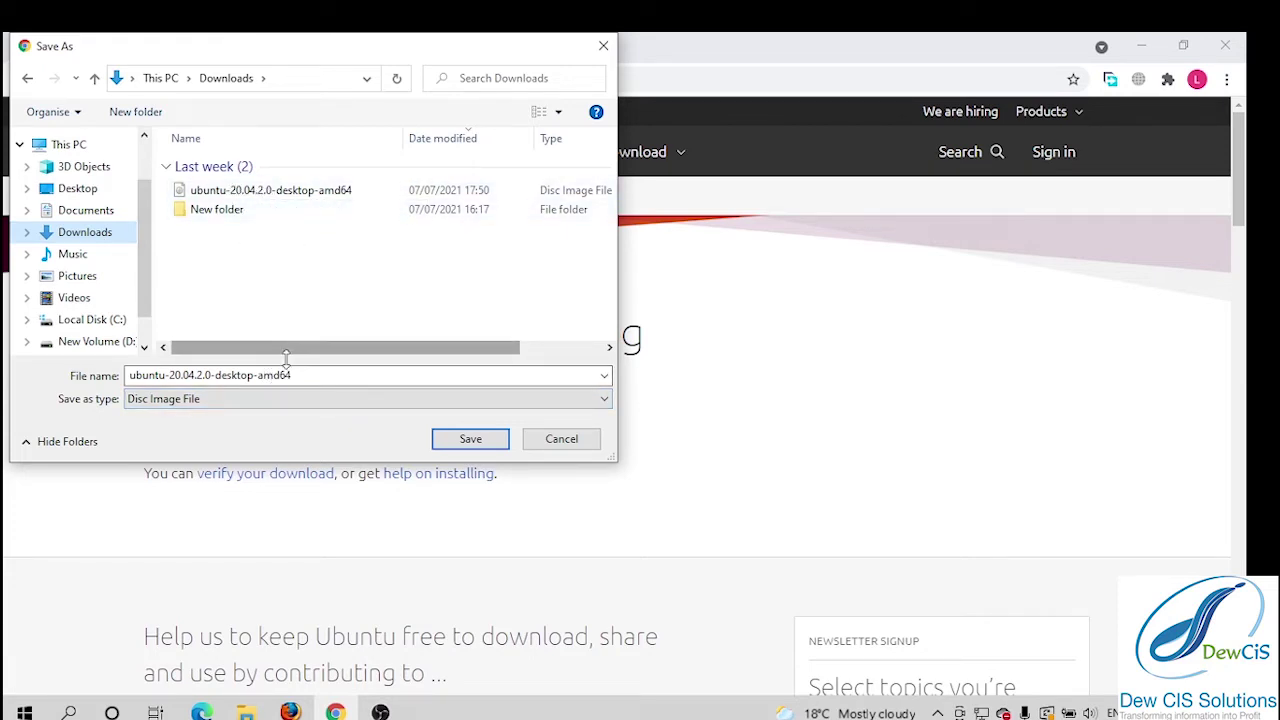
pyautogui.click(604, 46)
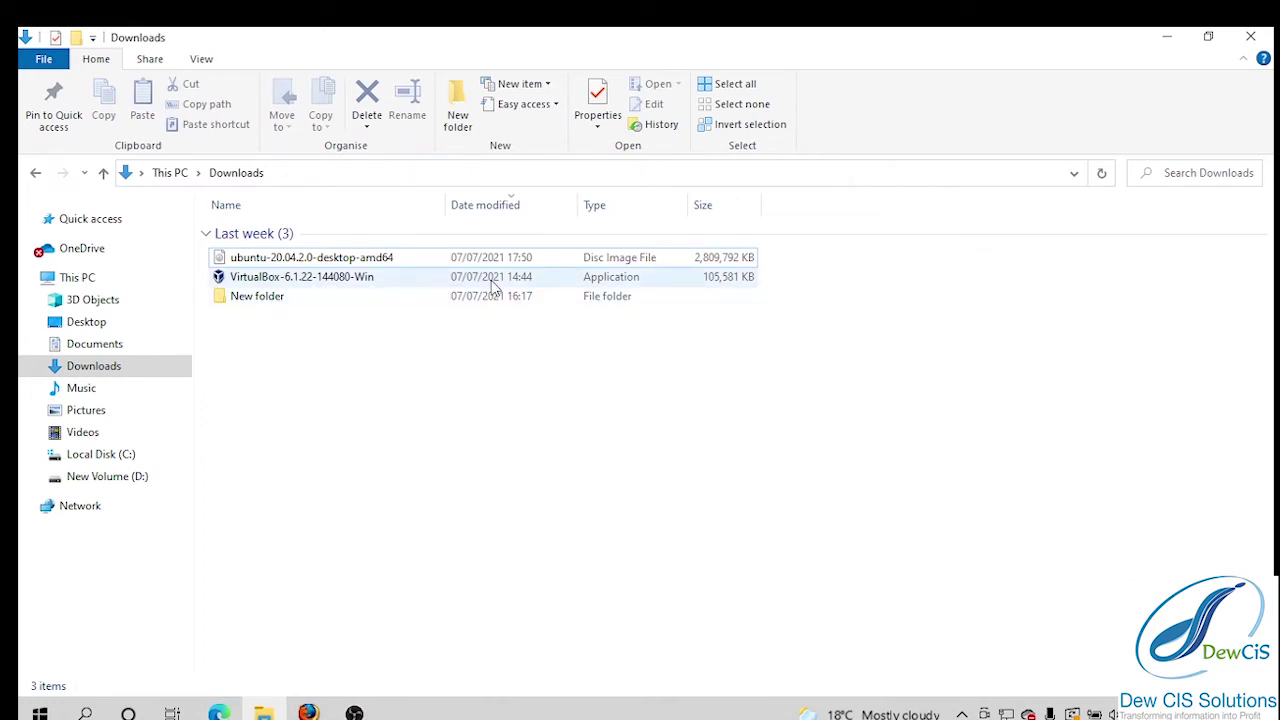
# Run VirtualBox-6.1.22-144080-Win from the Downloads folder.
pyautogui.doubleClick(493, 285)
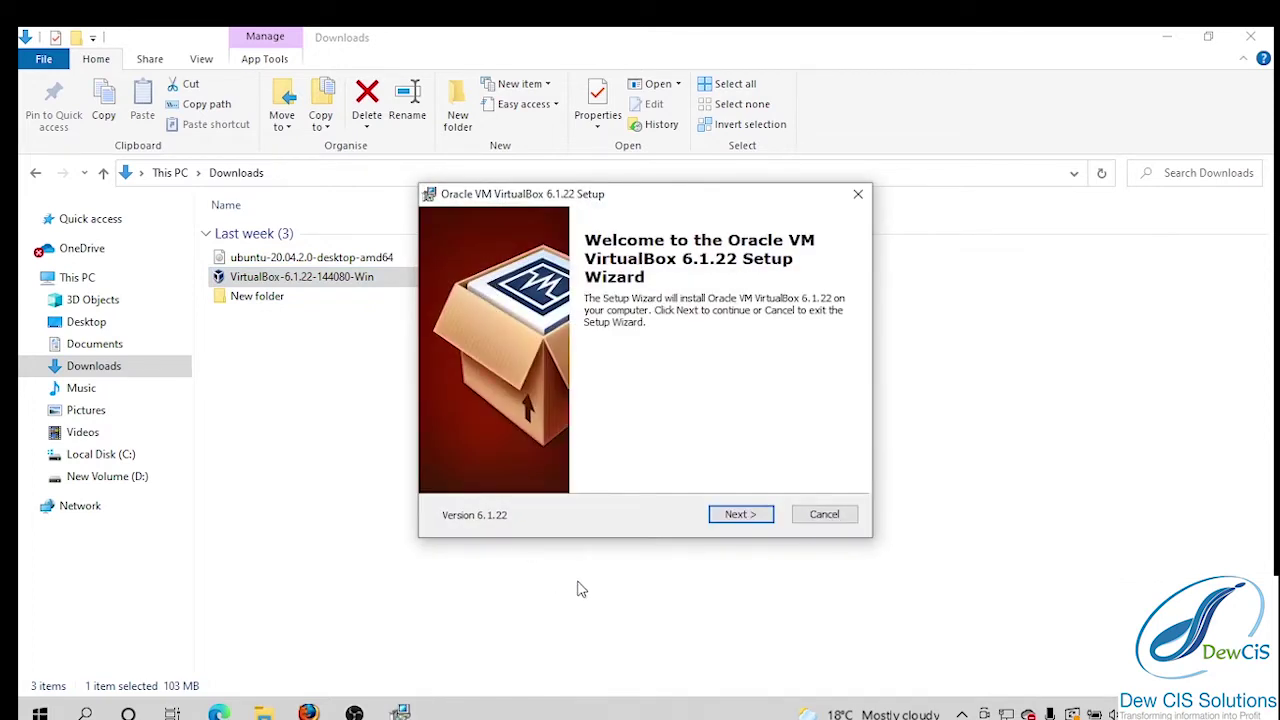
# Keep default features, drop start menu entries but keep the desktop shortcut, and accept the network warning.
pyautogui.click(751, 517)
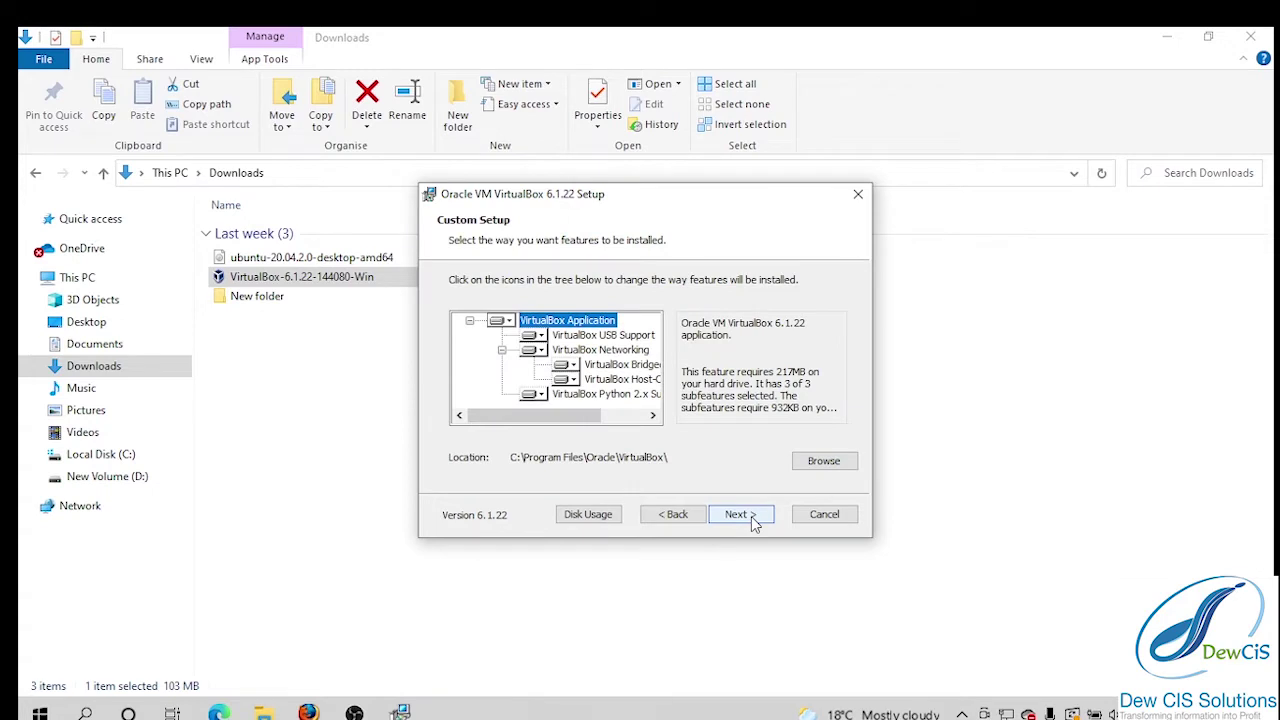
pyautogui.click(753, 518)
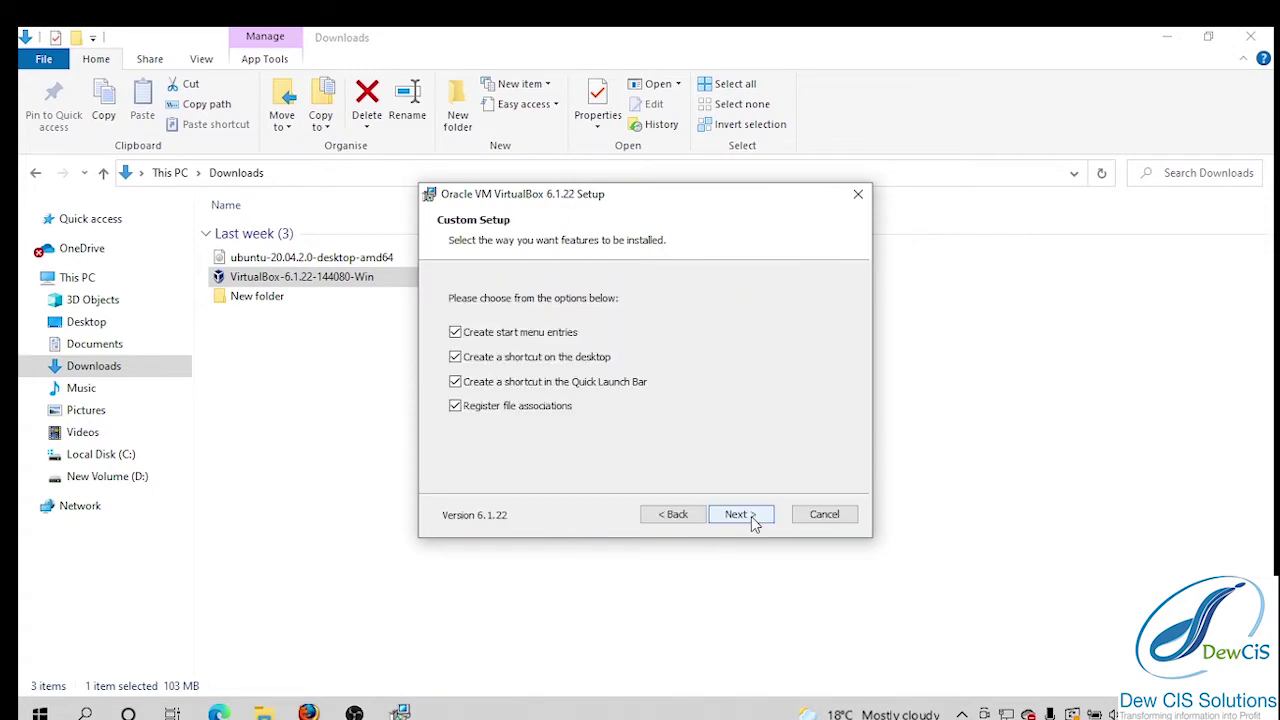
pyautogui.click(458, 334)
pyautogui.click(457, 358)
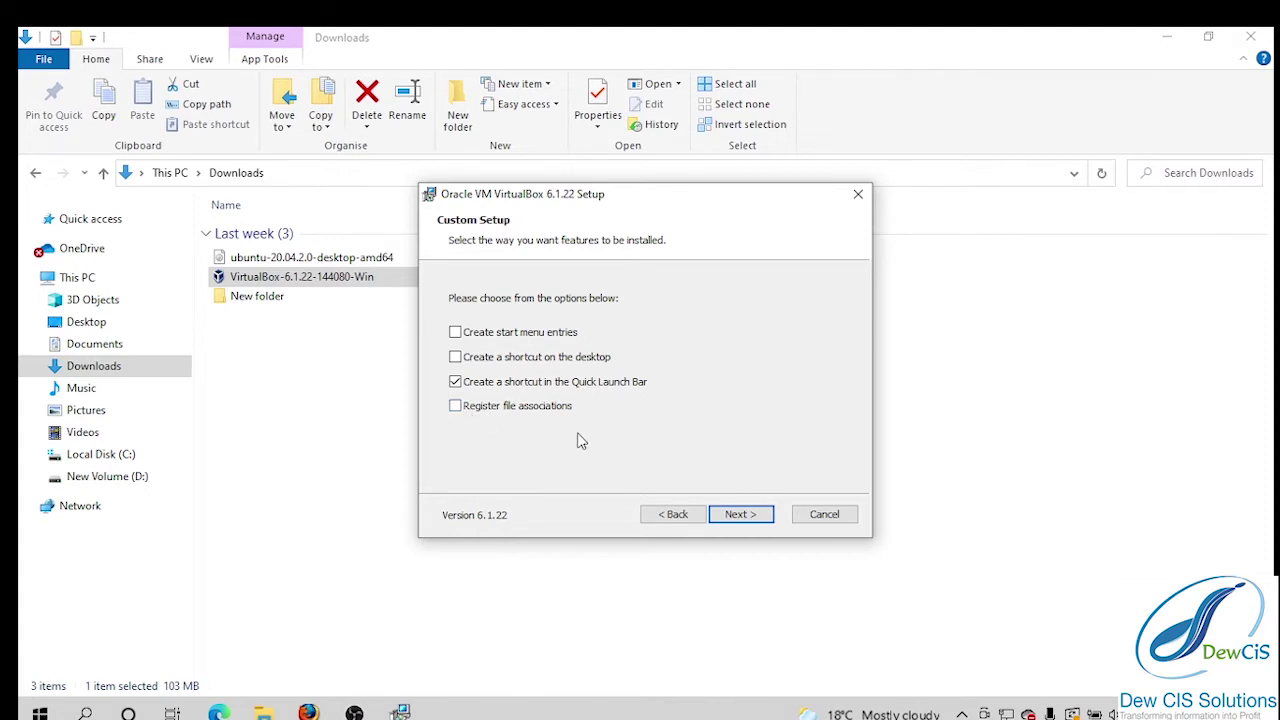
pyautogui.click(455, 357)
pyautogui.click(743, 514)
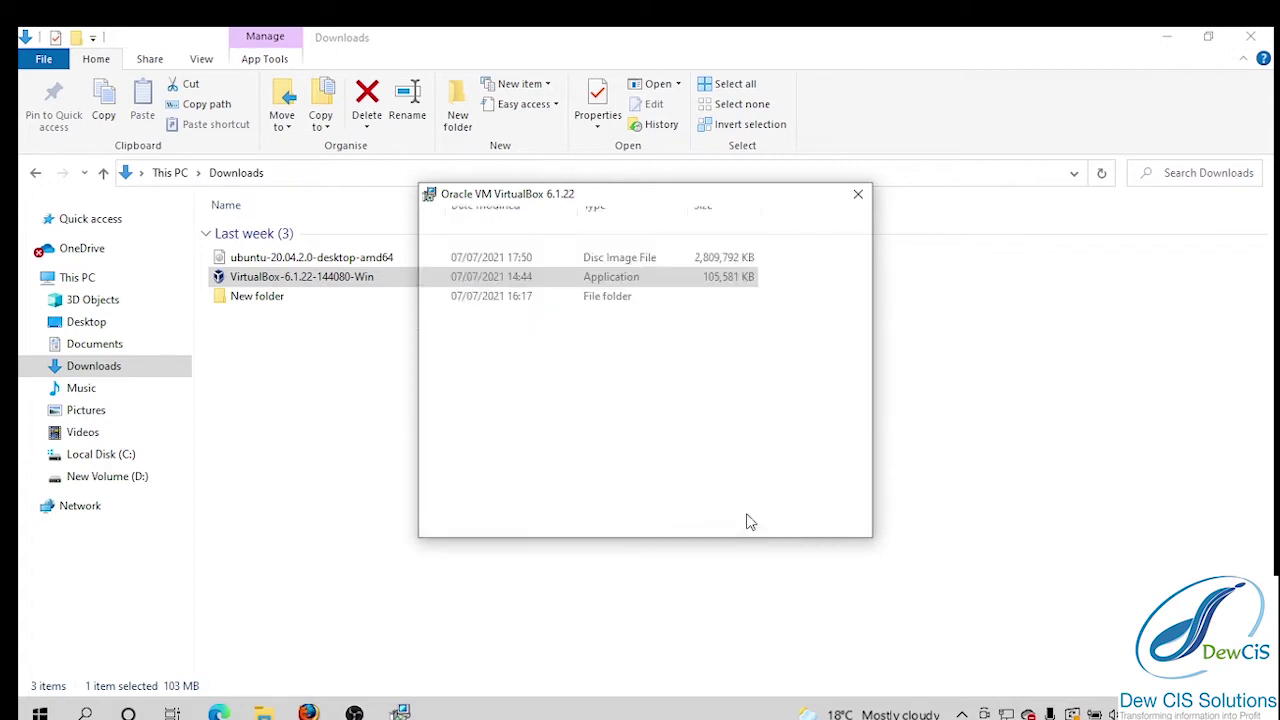
pyautogui.click(748, 518)
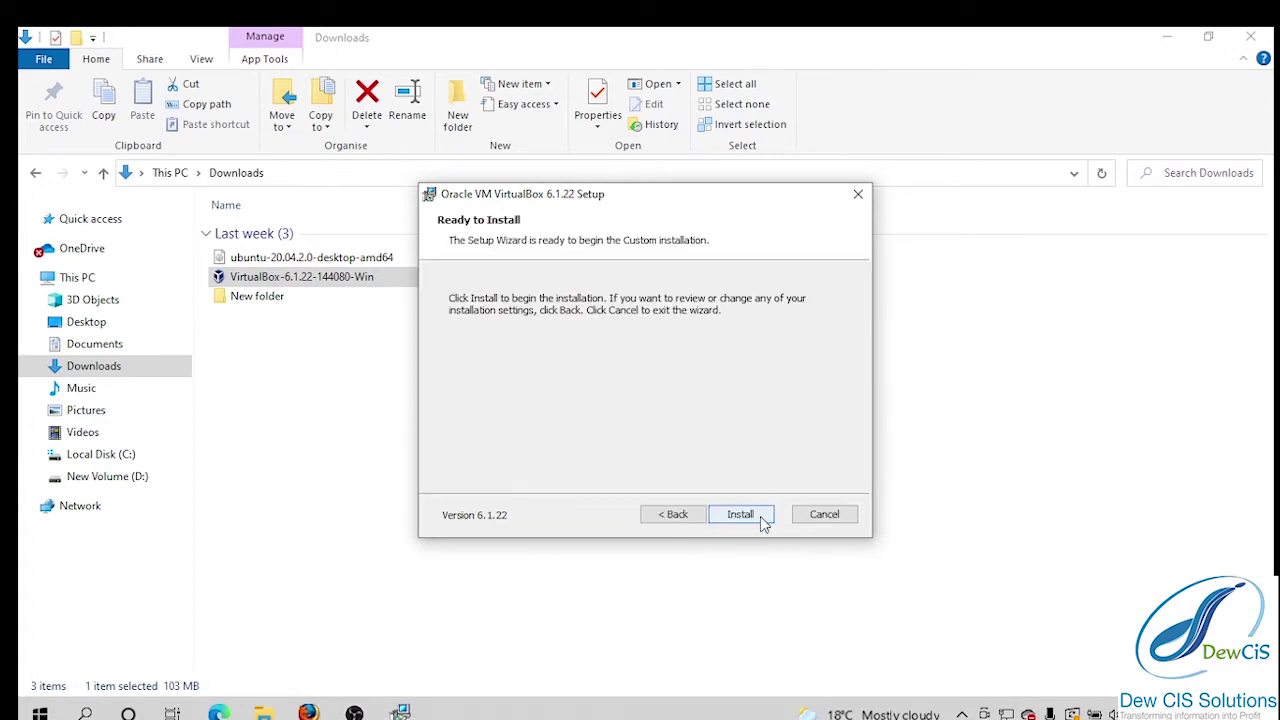
# Install VirtualBox 6.1.22, allowing the Oracle device driver when Windows Security asks.
pyautogui.click(757, 518)
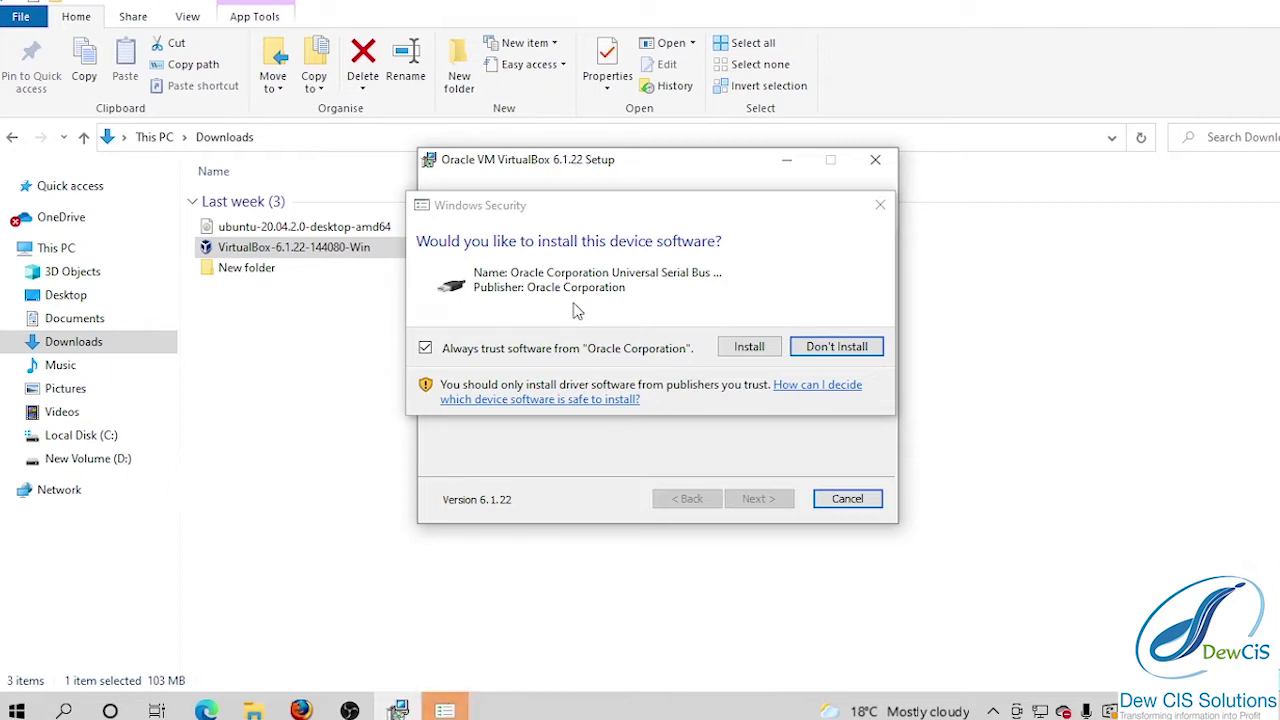
pyautogui.click(748, 347)
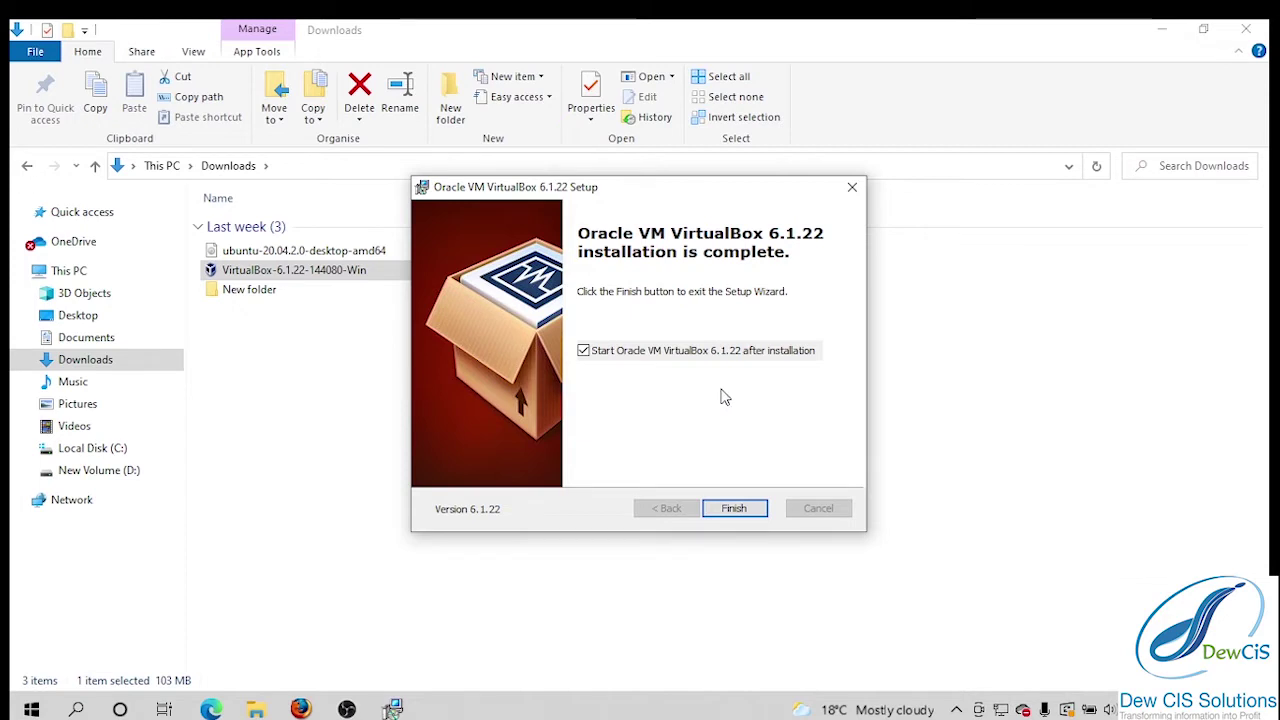
# Finish the setup wizard and bring VirtualBox Manager to the front from the taskbar.
pyautogui.click(750, 517)
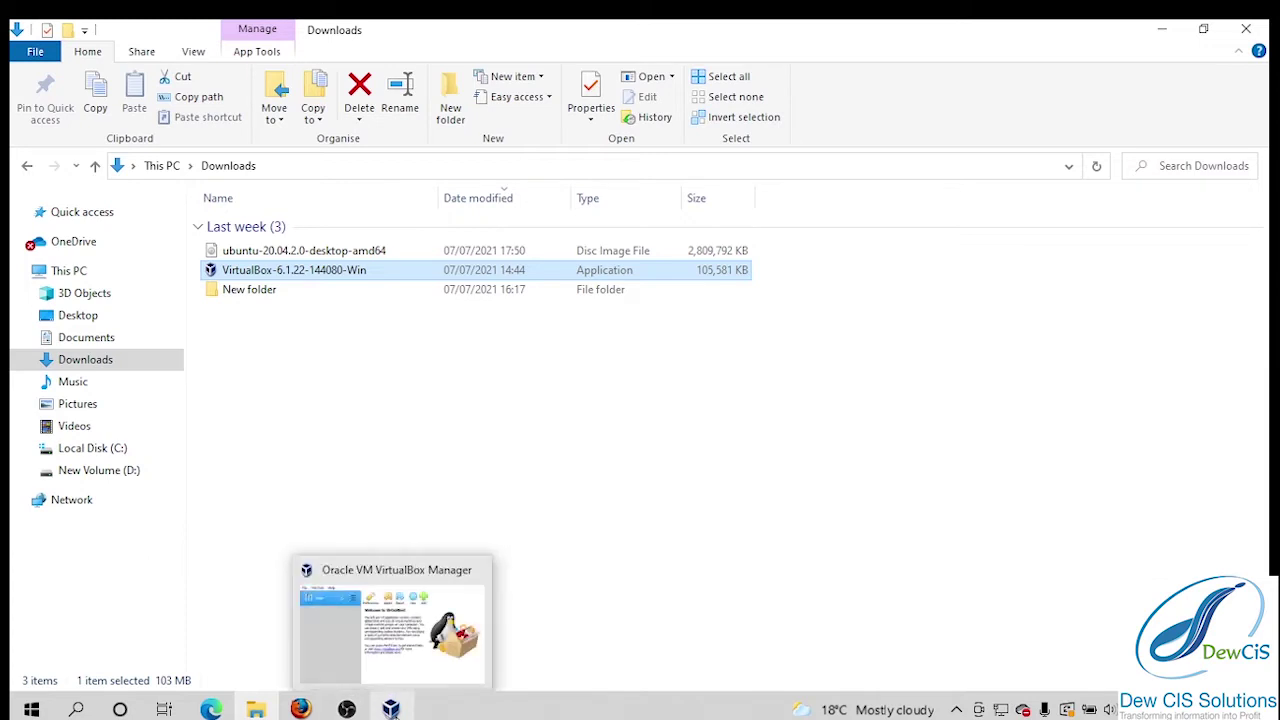
pyautogui.click(391, 710)
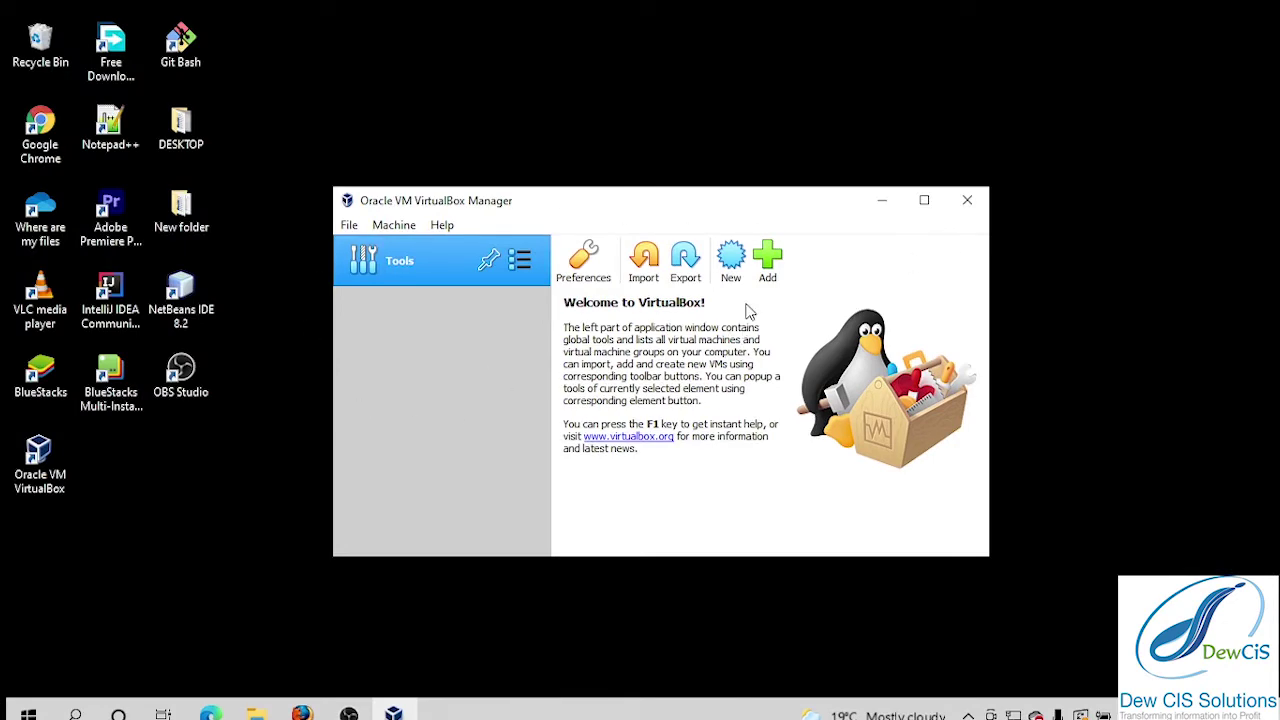
# Create a new machine named 'Ubuntu 20.04.2.0', type Linux, version Ubuntu (64-bit).
pyautogui.click(731, 262)
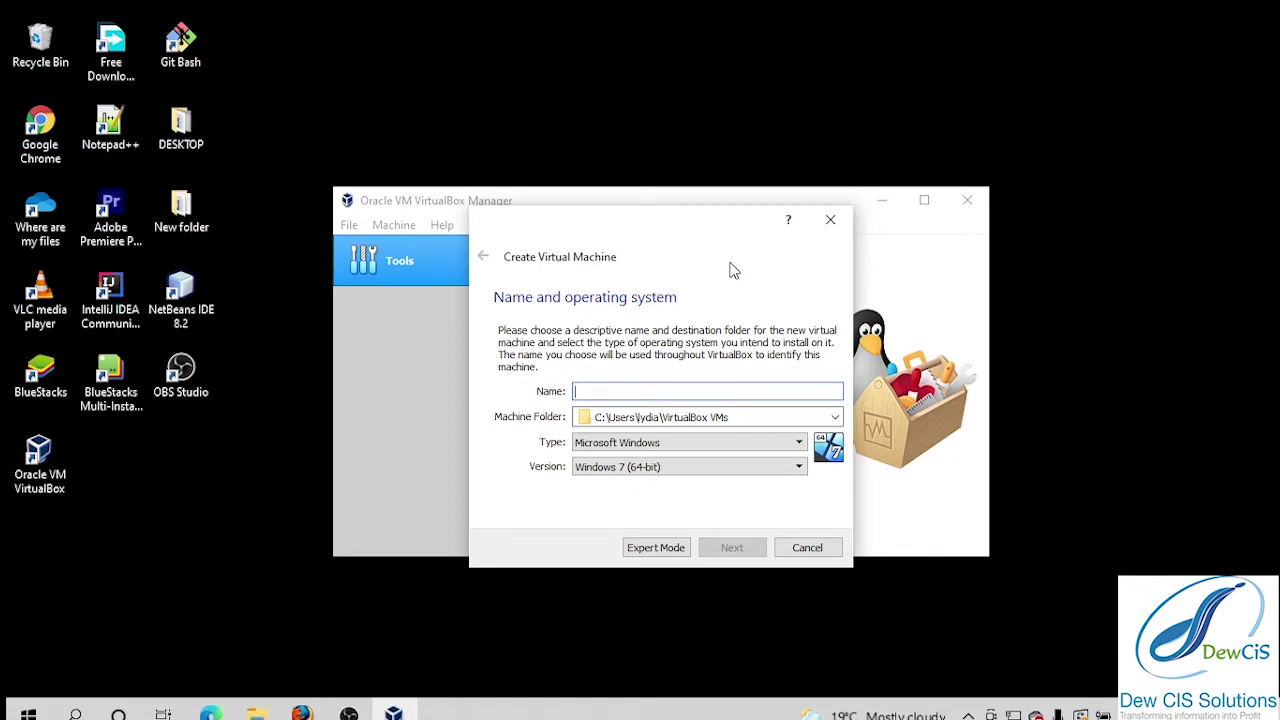
pyautogui.write('Ubuntu 20.04.2.0')
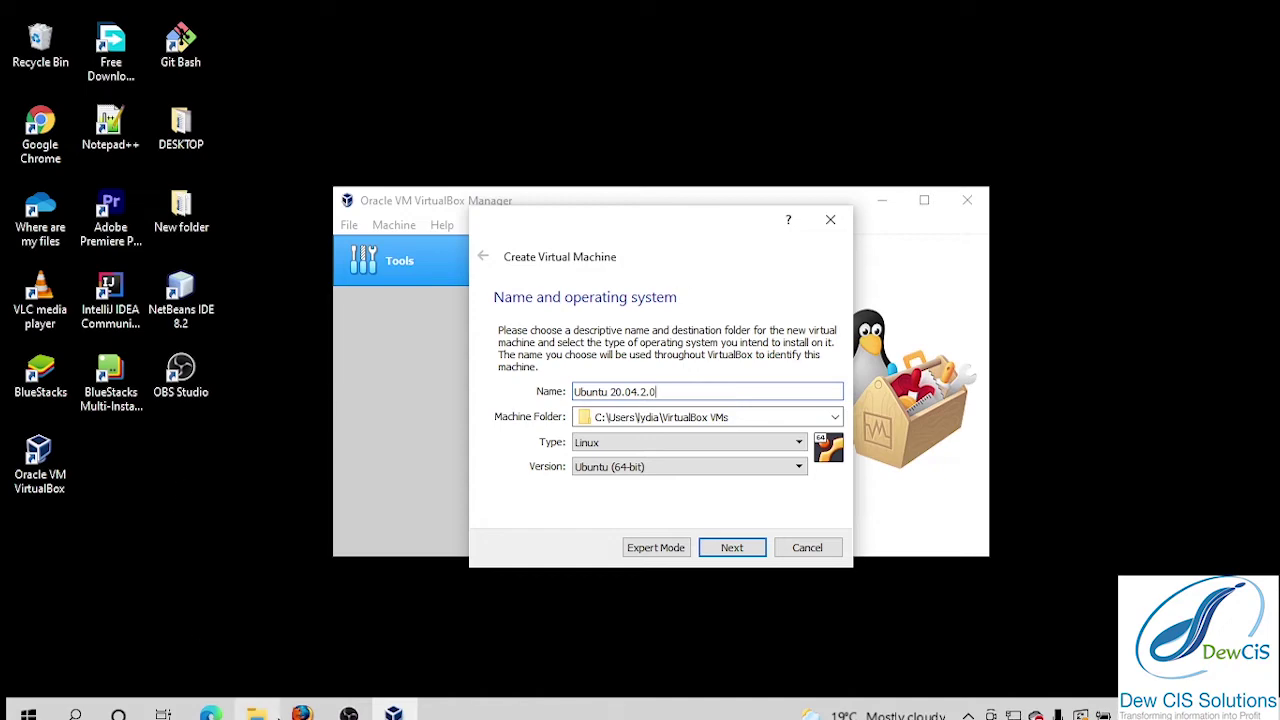
pyautogui.click(262, 714)
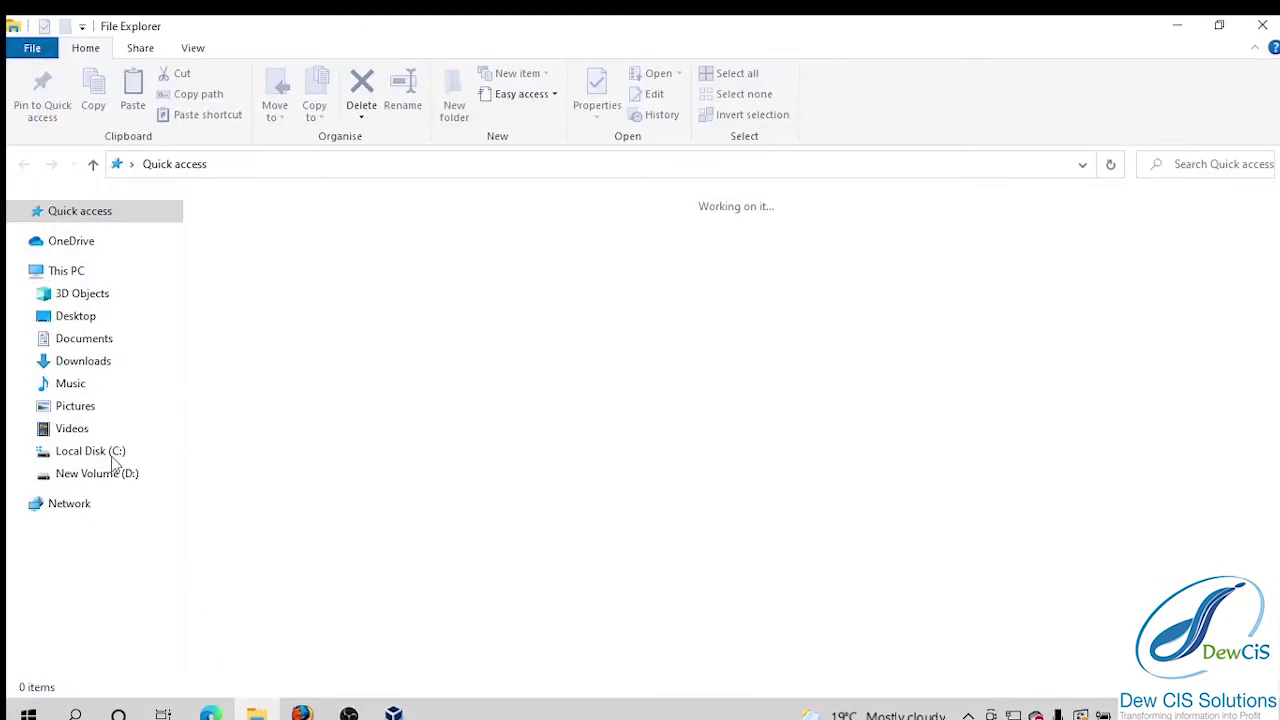
pyautogui.click(119, 367)
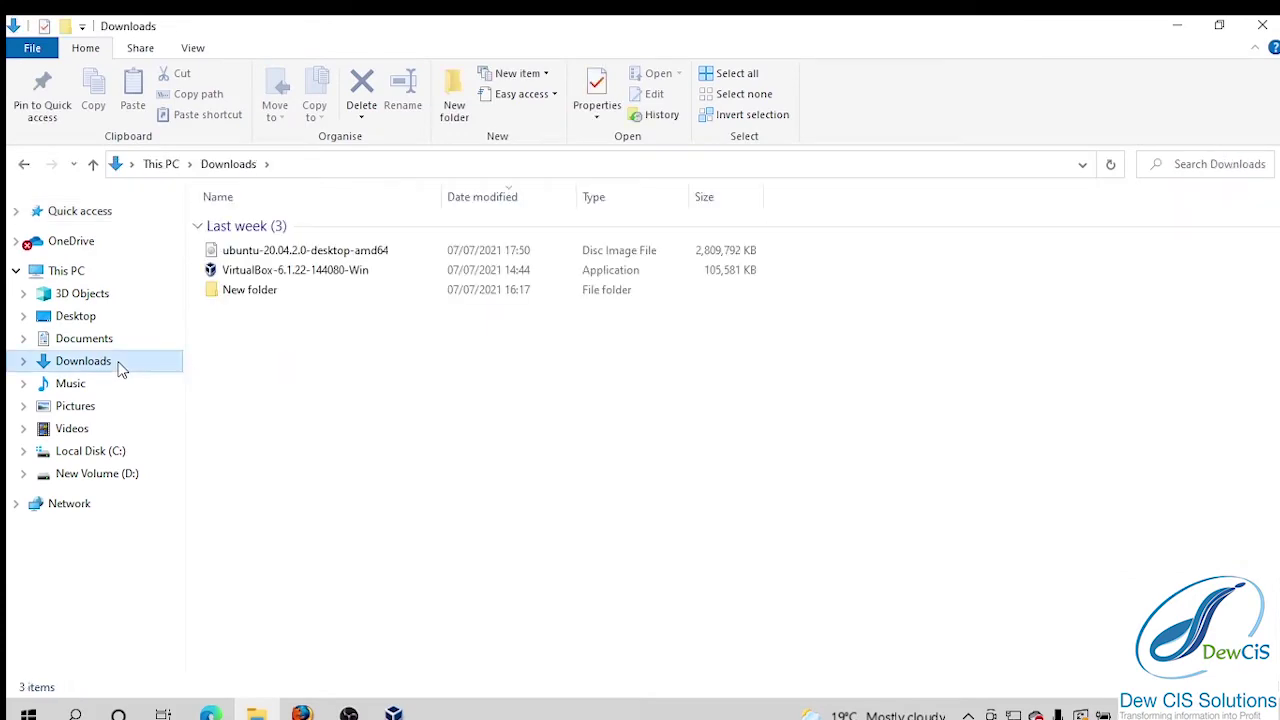
pyautogui.click(1262, 25)
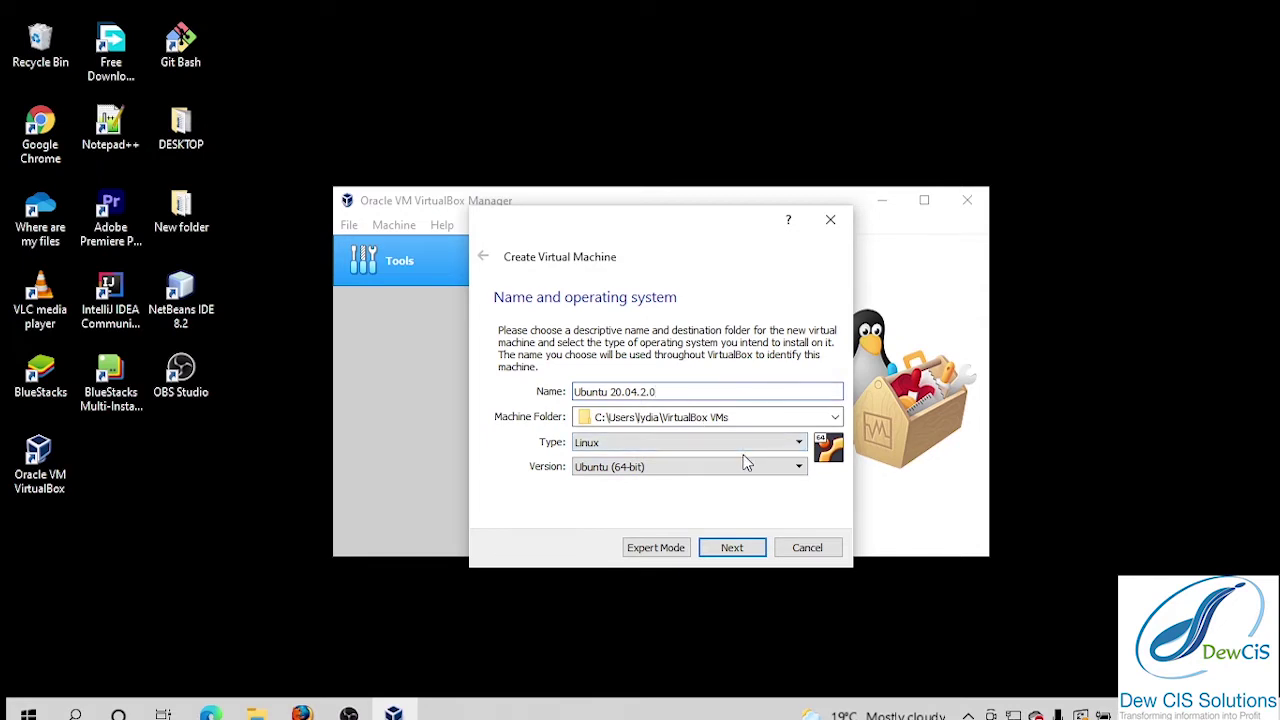
# Confirm the name and OS, then raise the machine's base memory to 5366 MB.
pyautogui.click(760, 549)
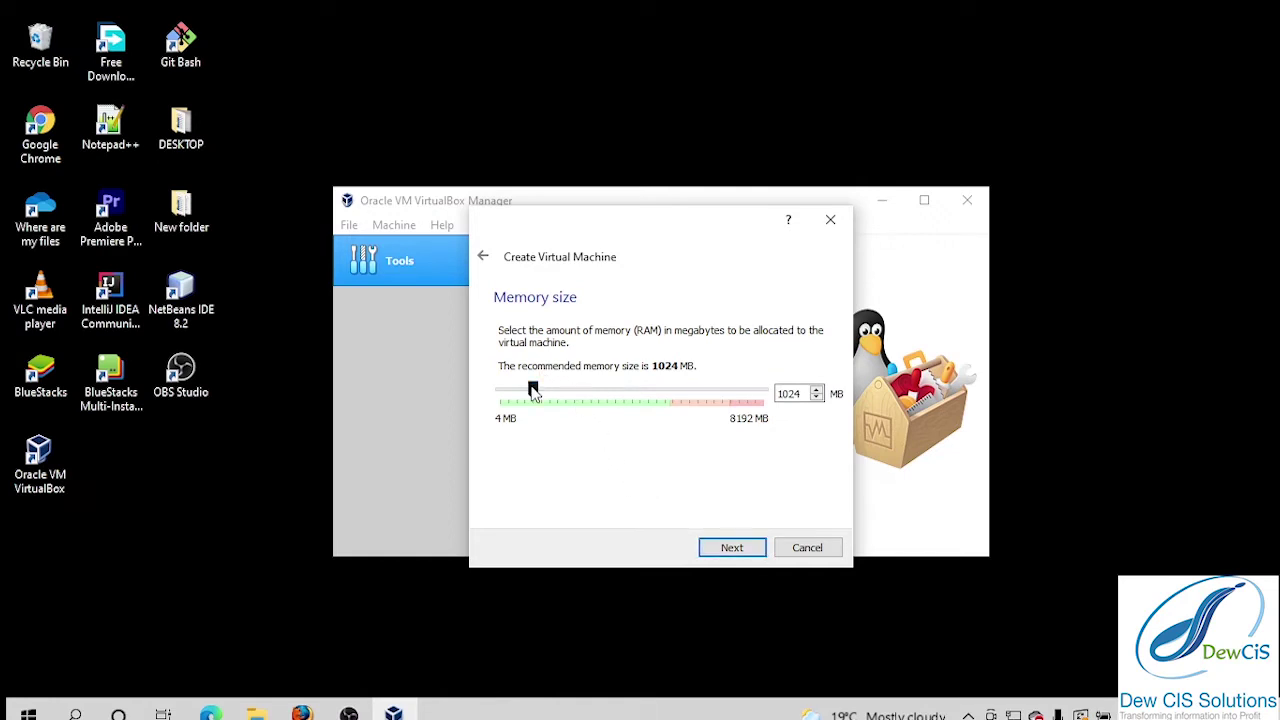
pyautogui.moveTo(533, 391); pyautogui.dragTo(674, 398)
pyautogui.click(729, 552)
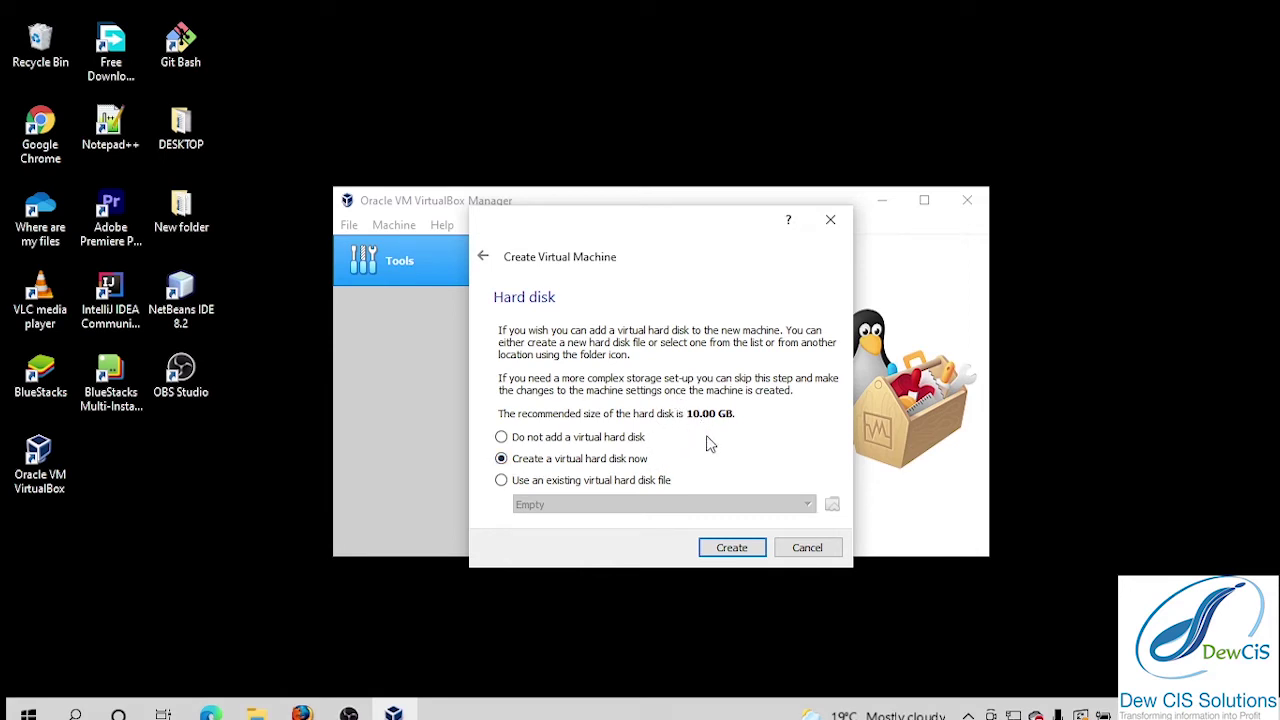
# Create a new dynamically allocated VDI hard disk sized 36.59 GB.
pyautogui.click(750, 553)
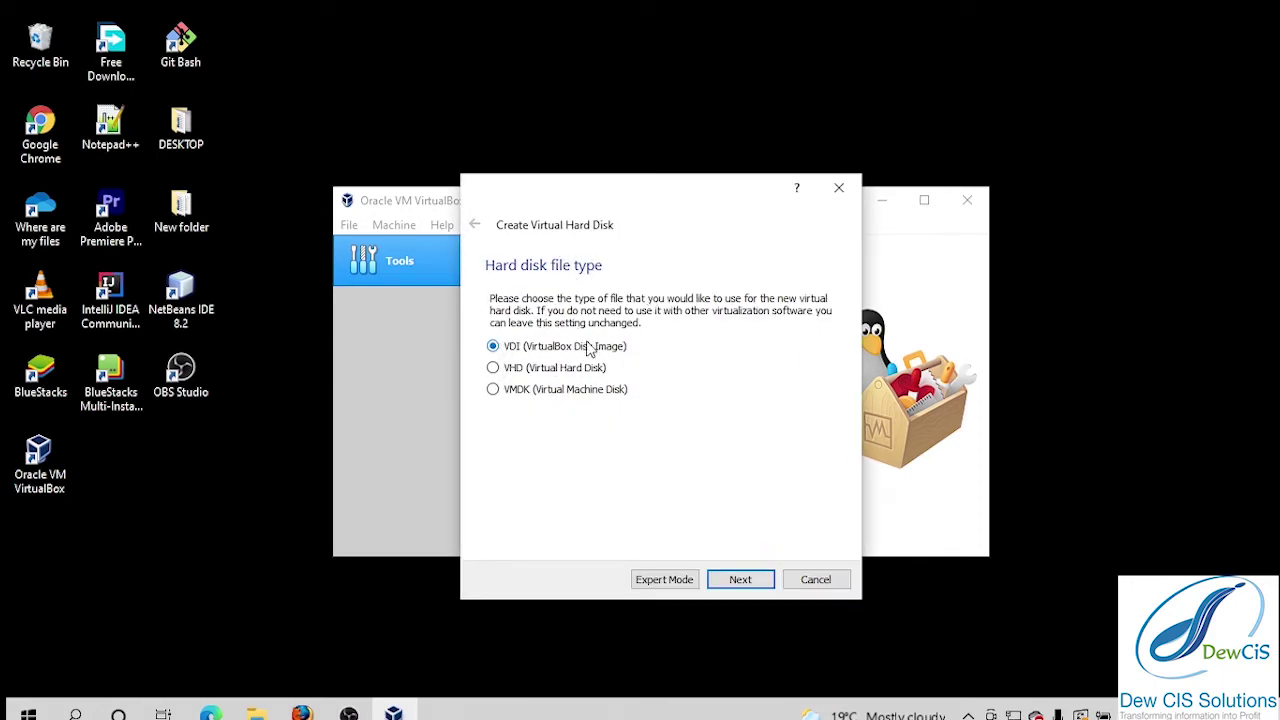
pyautogui.click(740, 580)
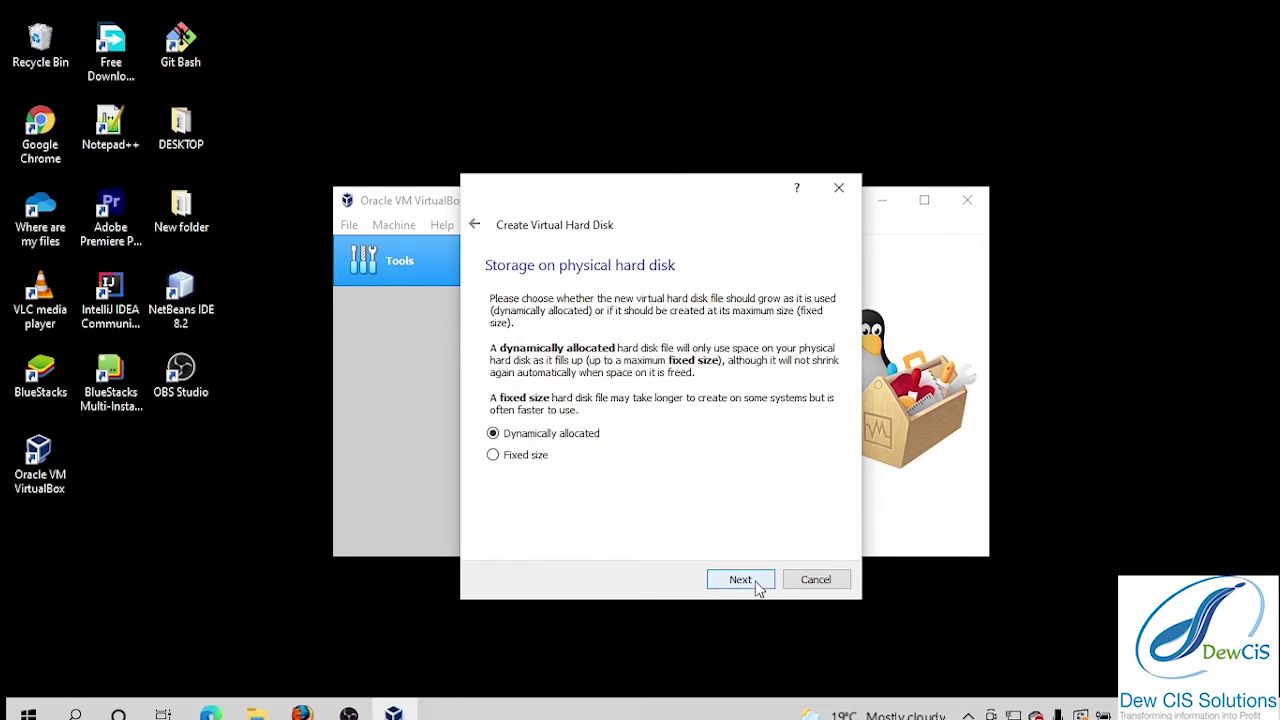
pyautogui.click(740, 580)
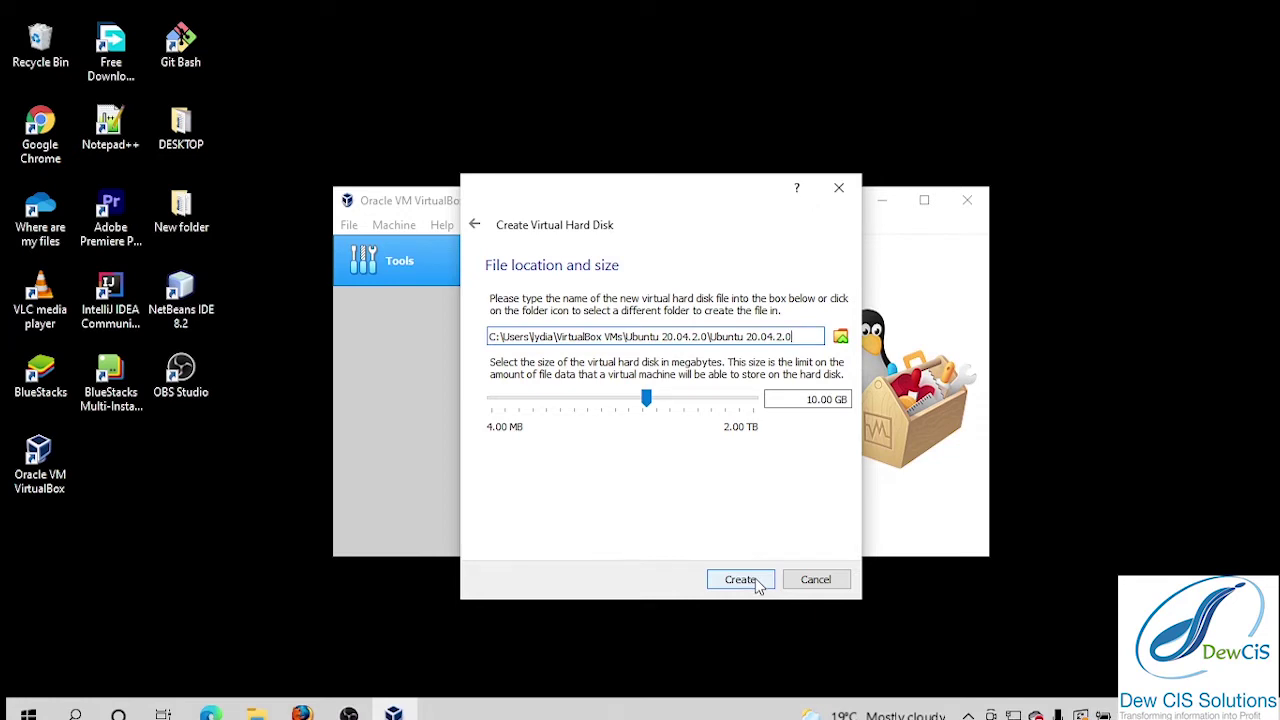
pyautogui.moveTo(647, 401); pyautogui.dragTo(672, 399)
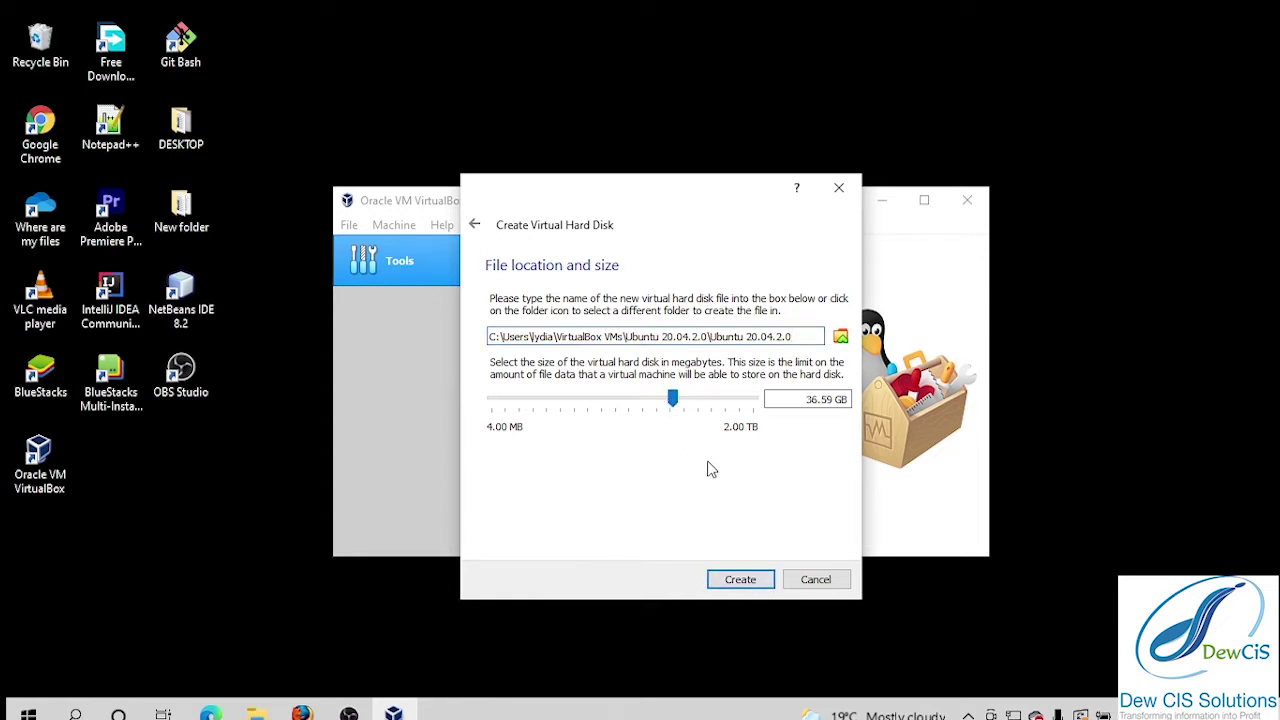
pyautogui.click(746, 580)
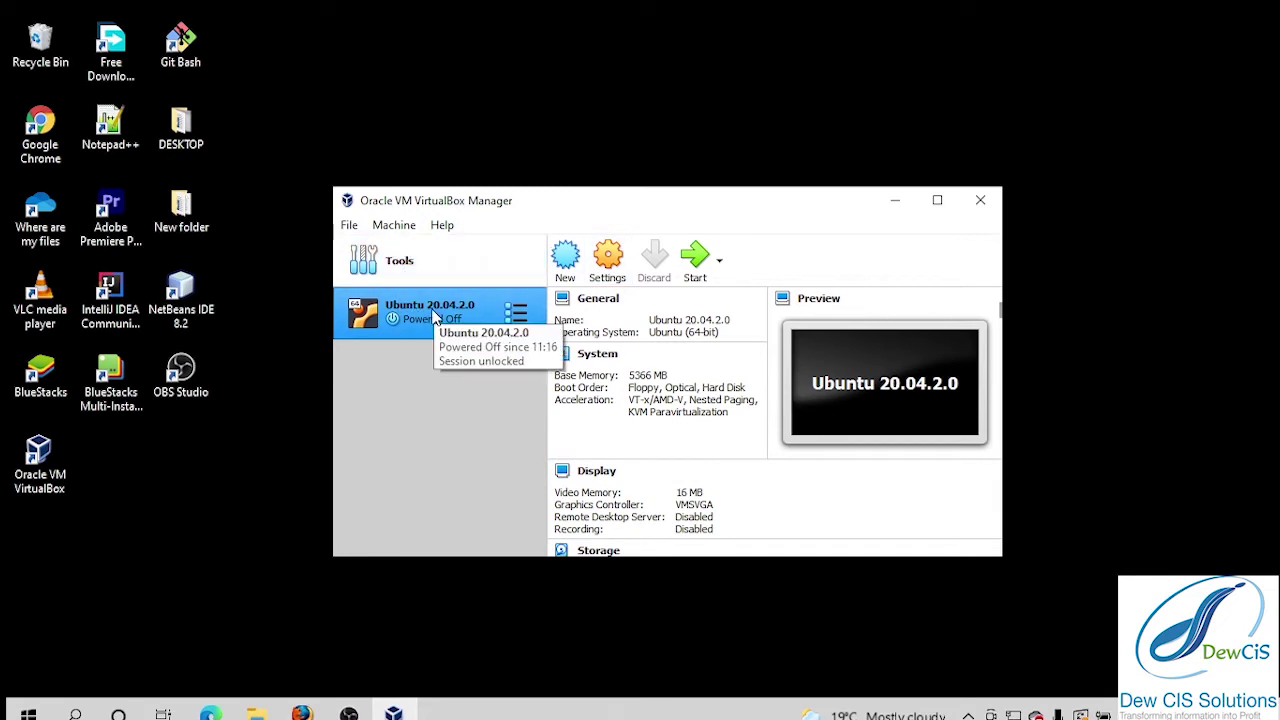
# Open Settings for the Ubuntu 20.04.2.0 virtual machine.
pyautogui.click(612, 262)
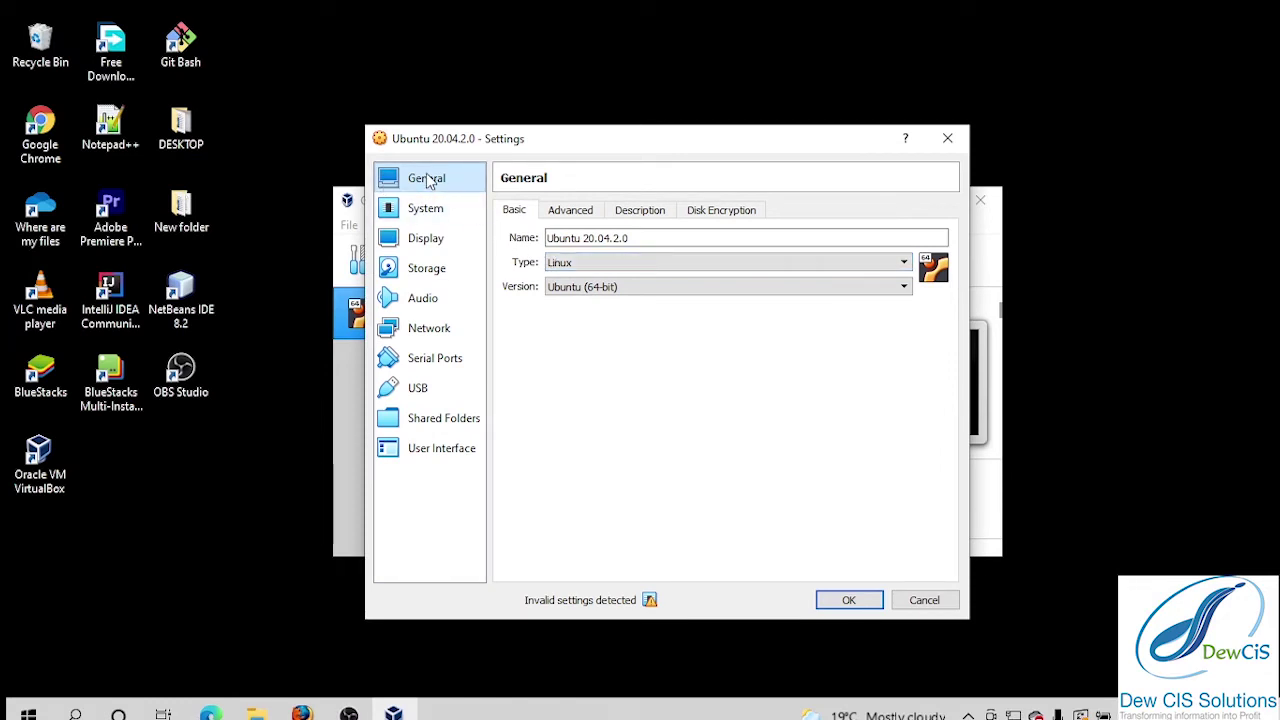
# Set Shared Clipboard and Drag'n'Drop to Bidirectional in General > Advanced.
pyautogui.click(588, 220)
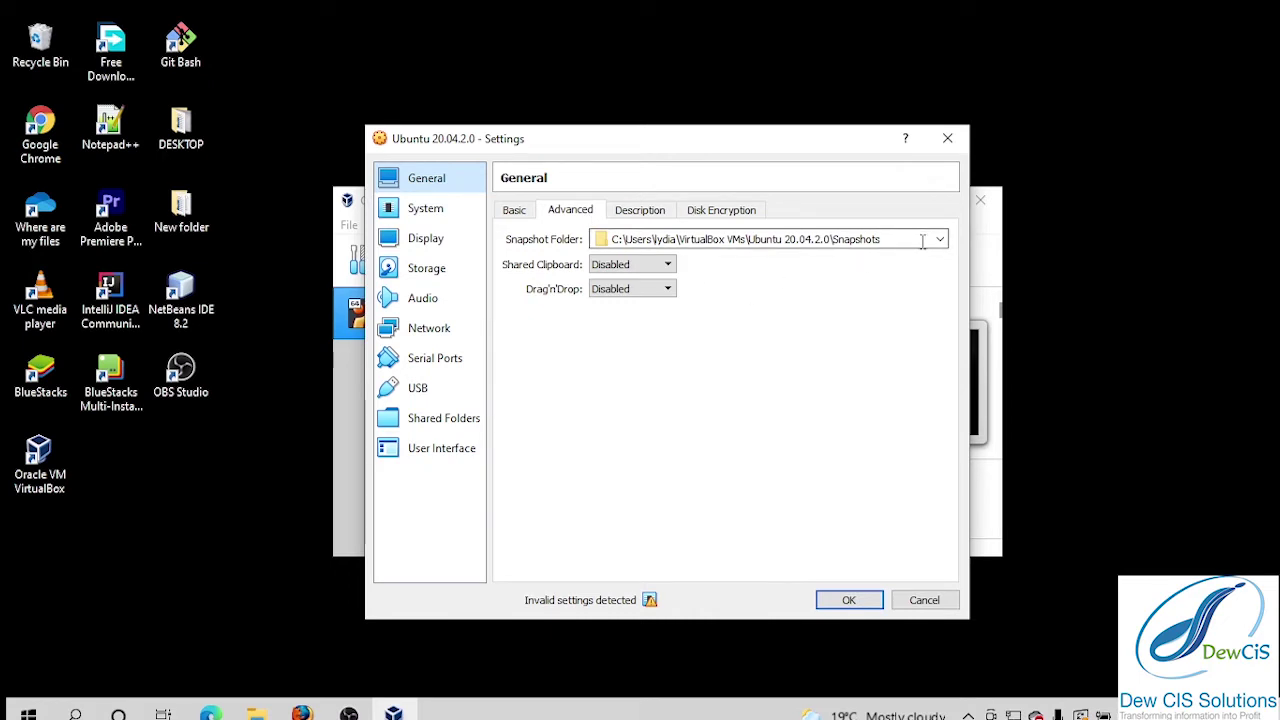
pyautogui.moveTo(922, 241)
pyautogui.click(668, 267)
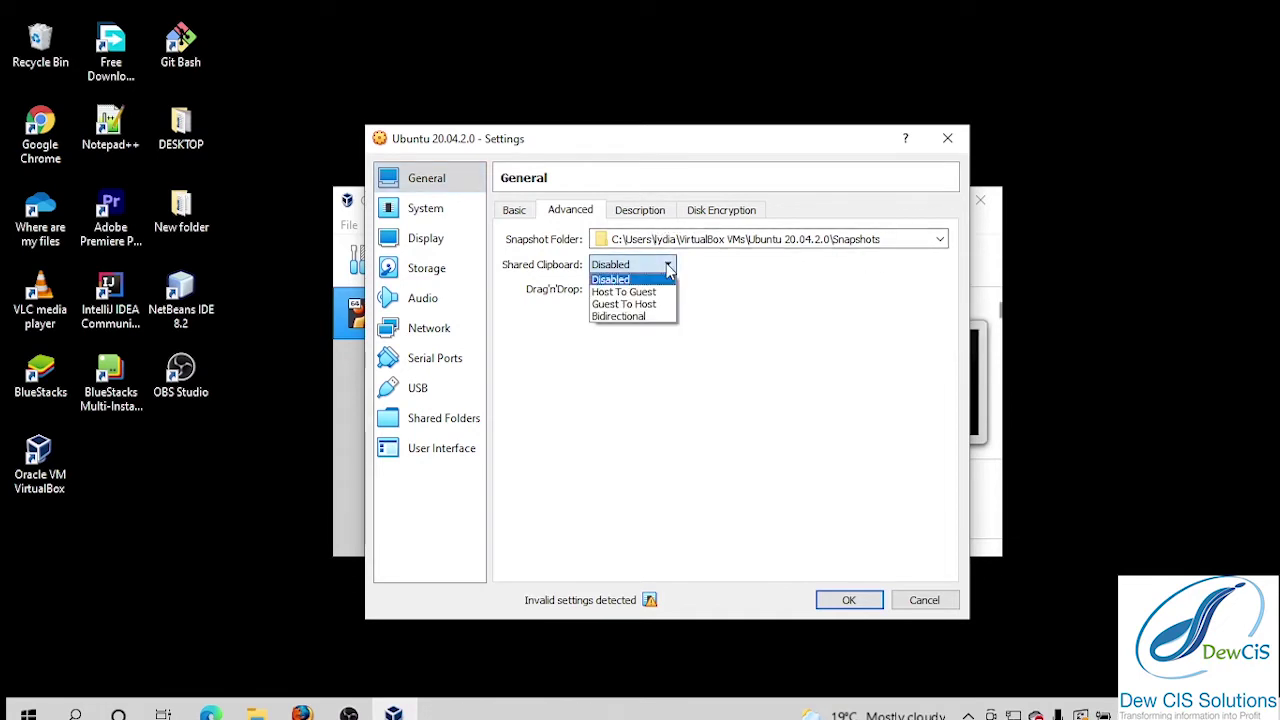
pyautogui.click(656, 318)
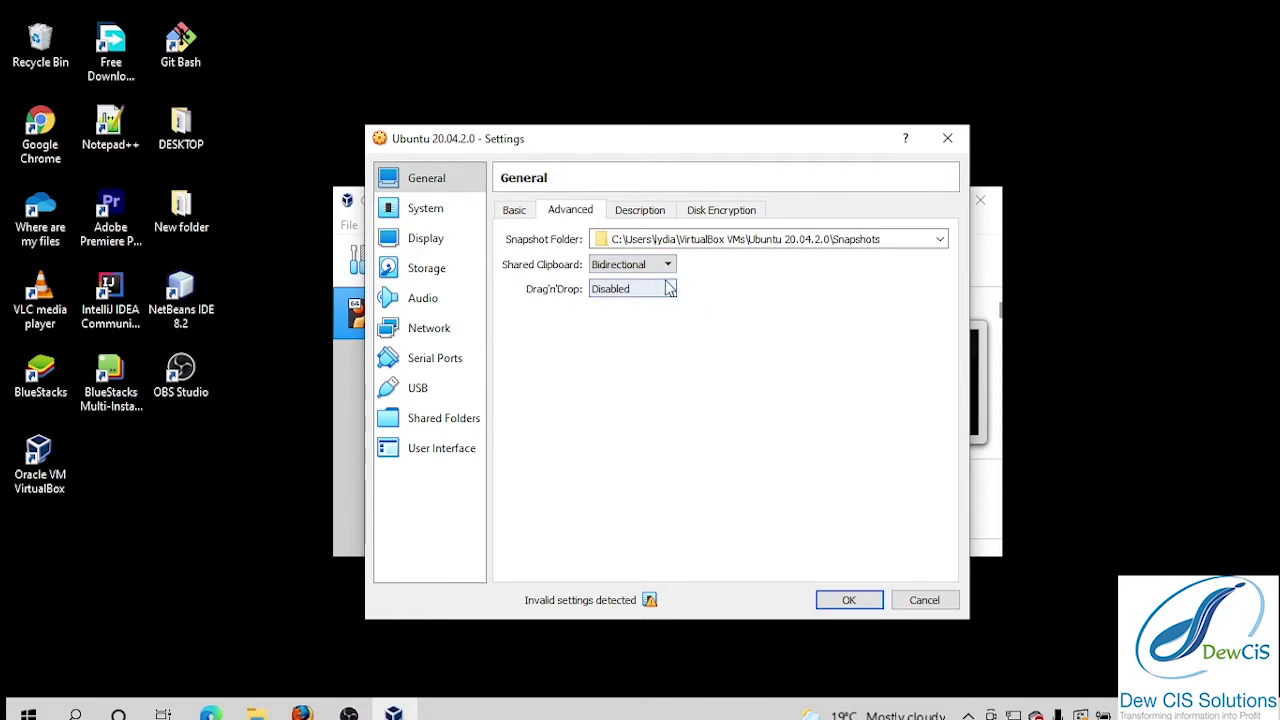
pyautogui.click(668, 289)
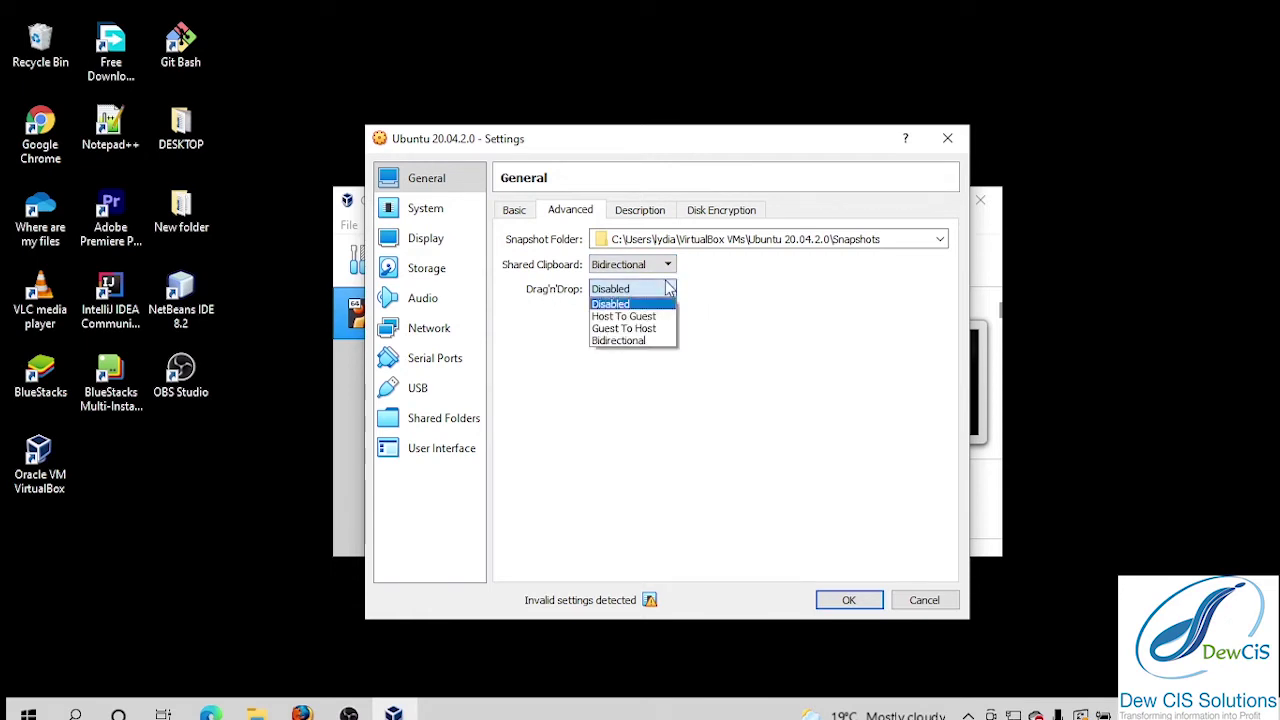
pyautogui.click(655, 342)
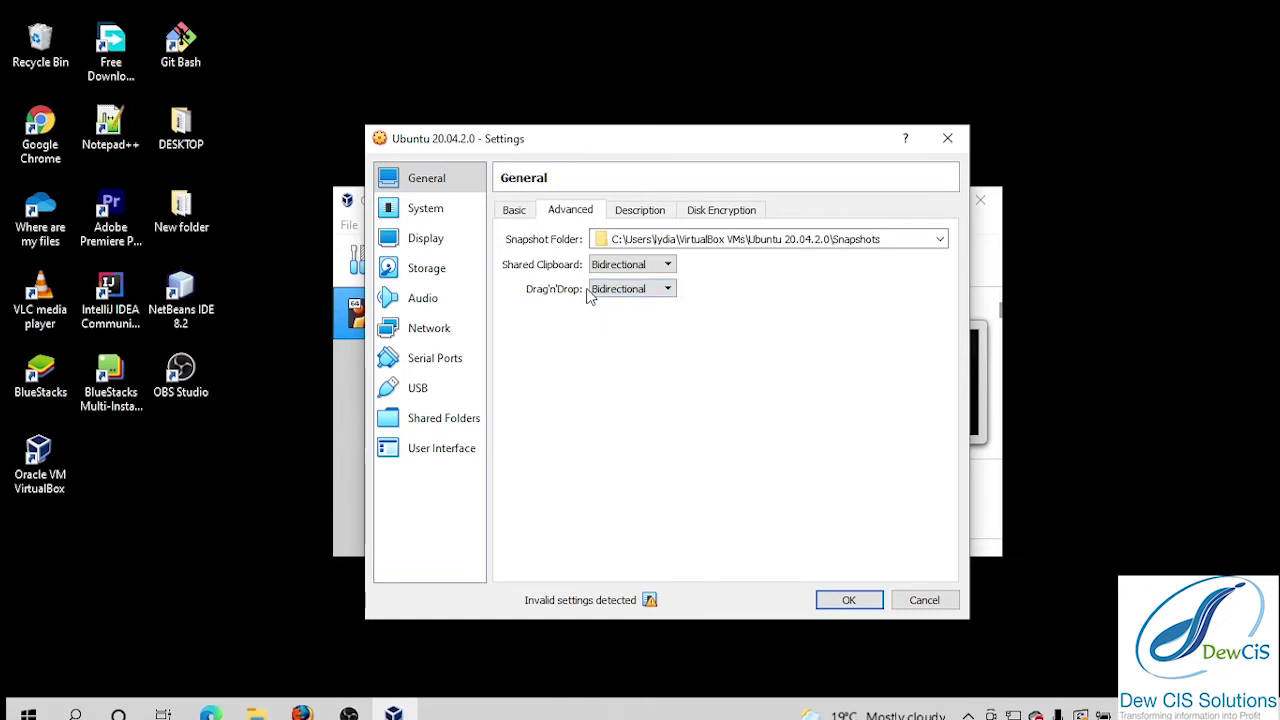
pyautogui.click(437, 208)
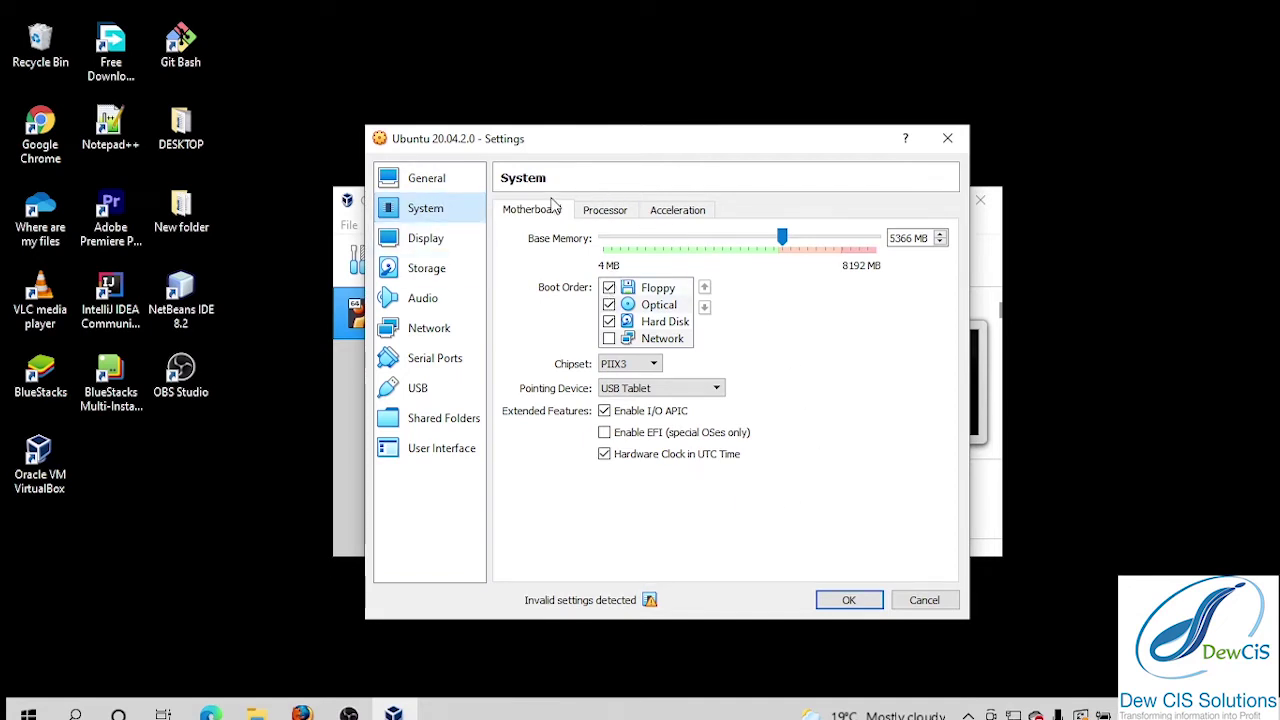
# Set Processor(s) to 2 on the System > Processor page.
pyautogui.click(610, 216)
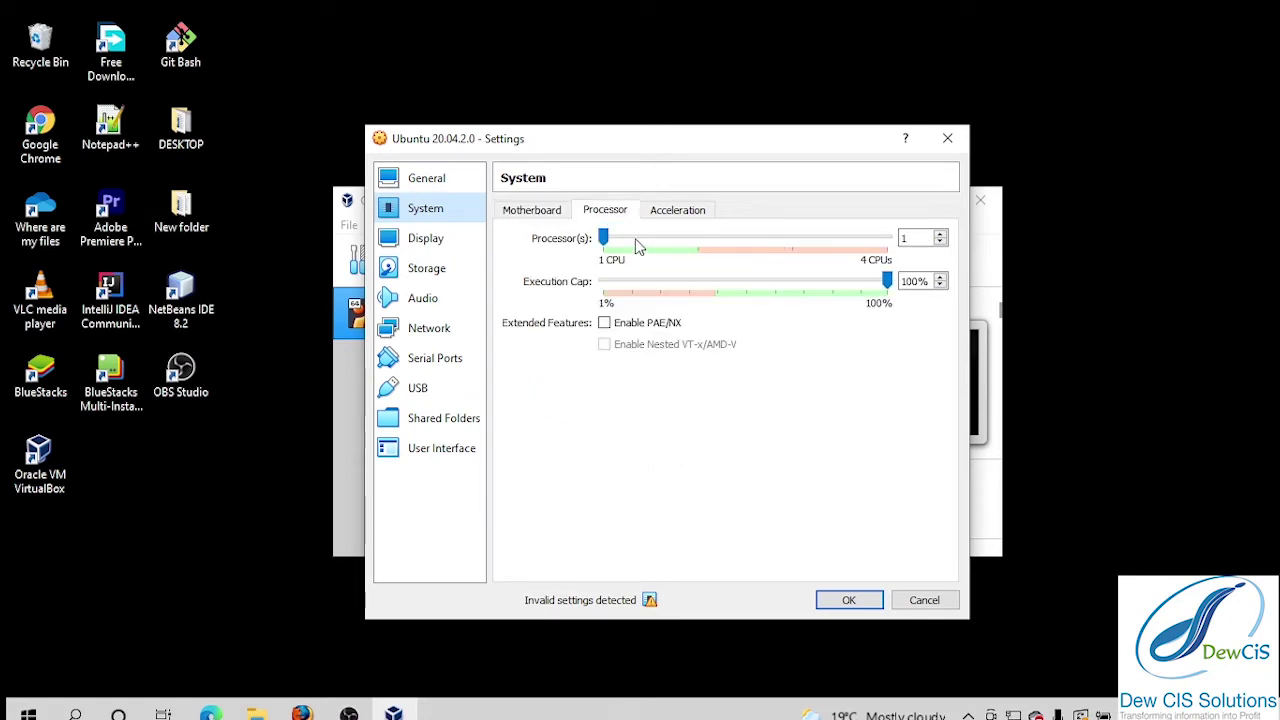
pyautogui.click(658, 239)
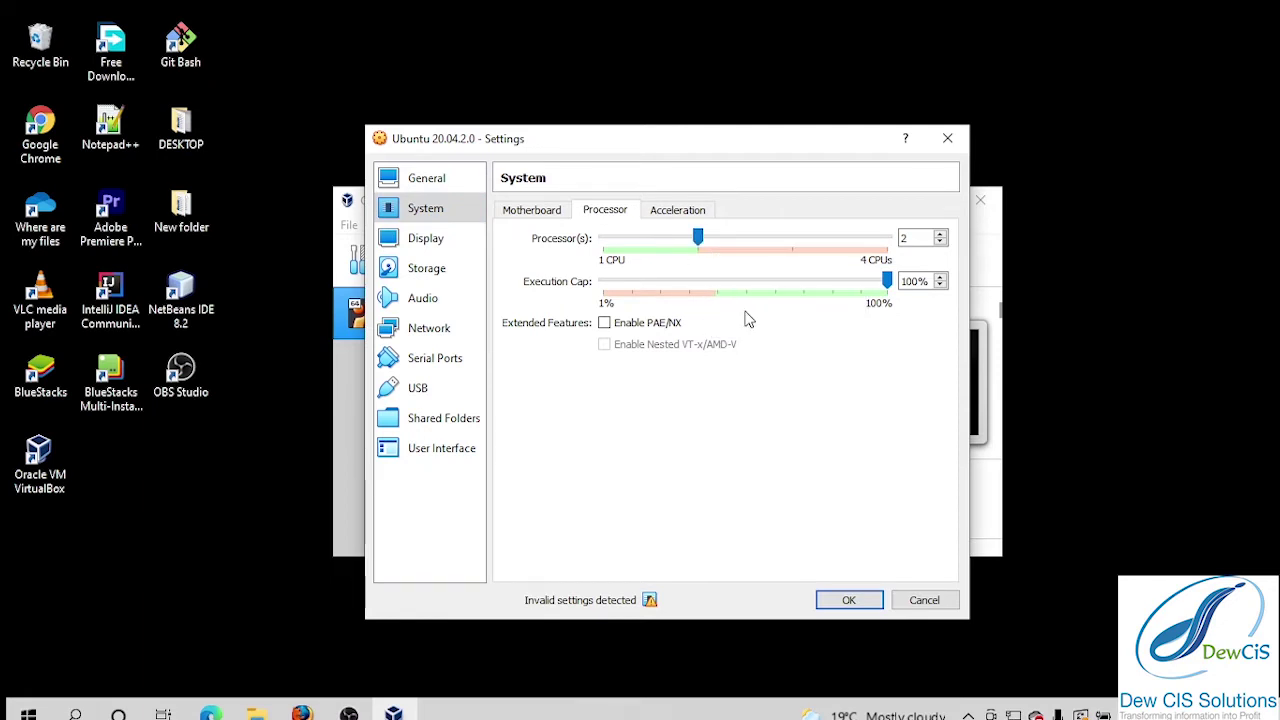
pyautogui.click(698, 212)
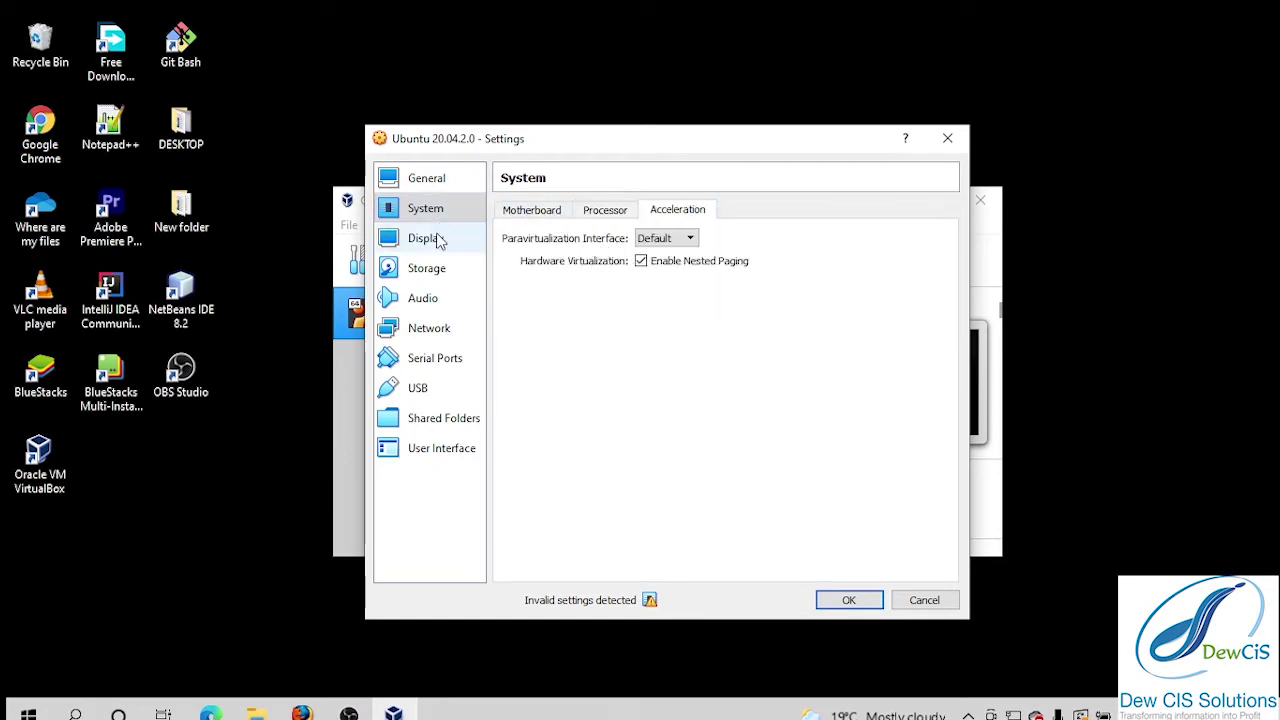
pyautogui.click(445, 270)
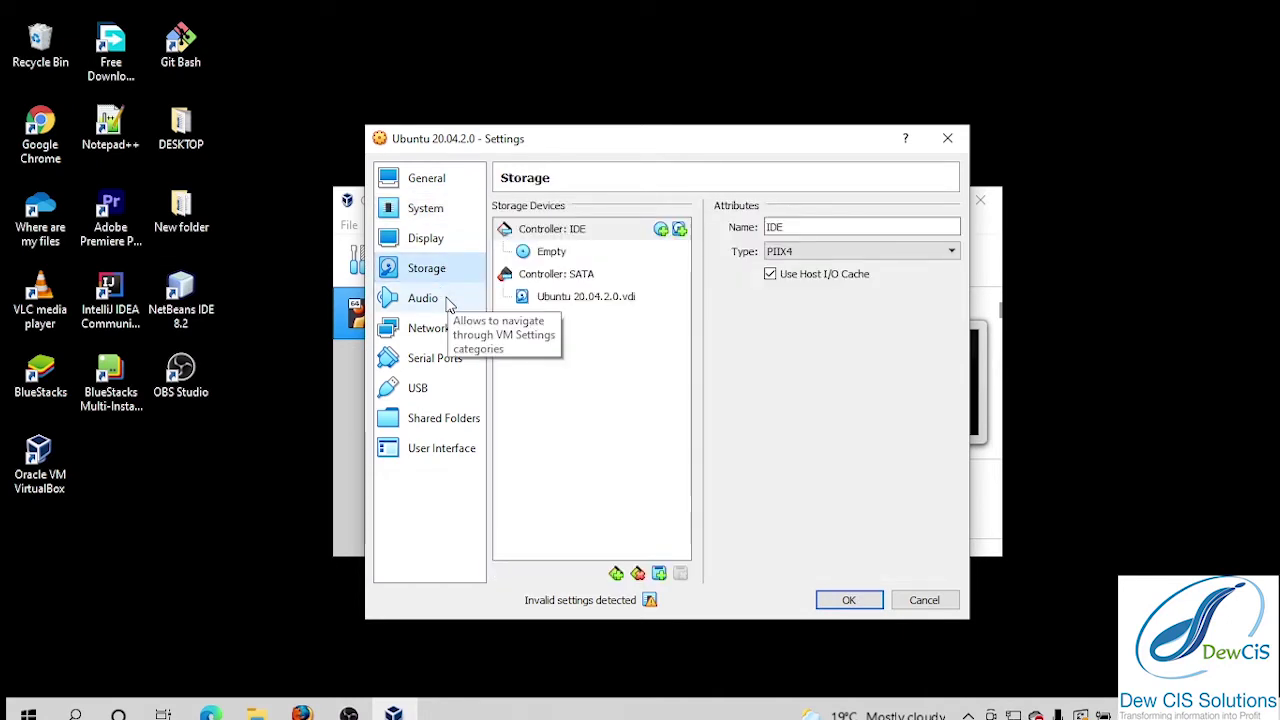
# Attach ubuntu-20.04.2.0-desktop-amd64 from Downloads to the empty IDE optical drive and save.
pyautogui.click(549, 254)
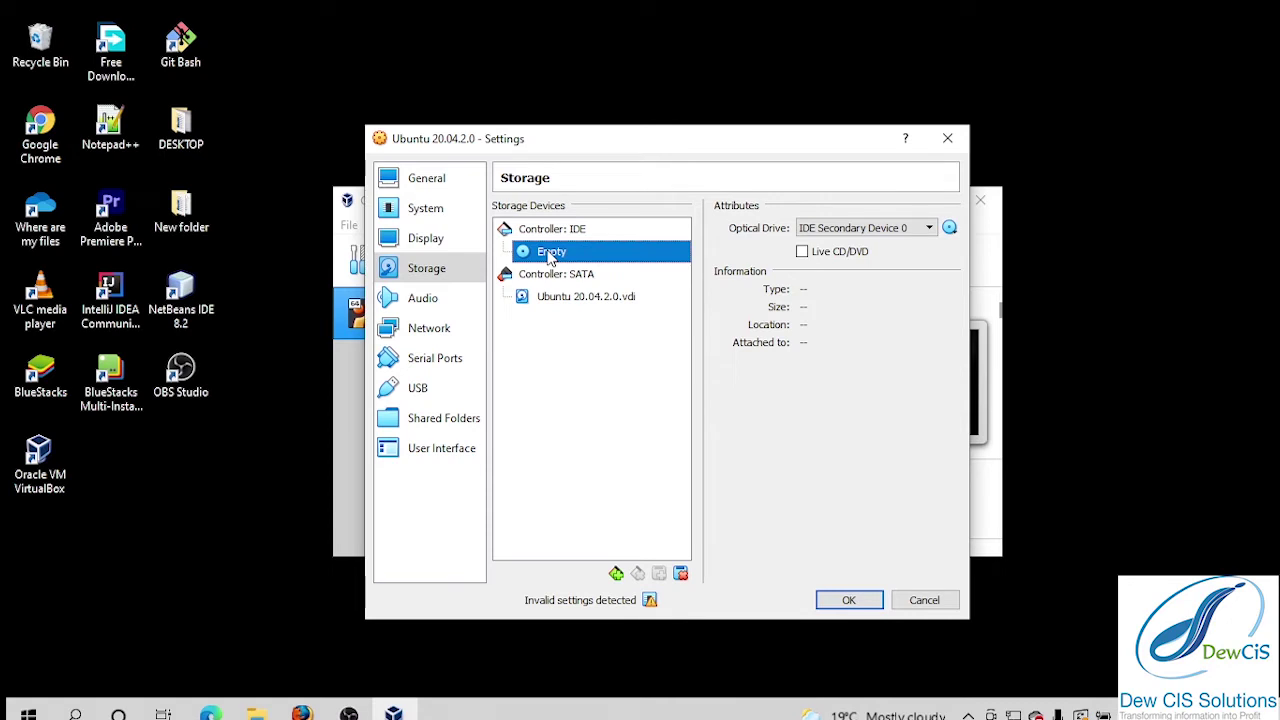
pyautogui.click(950, 229)
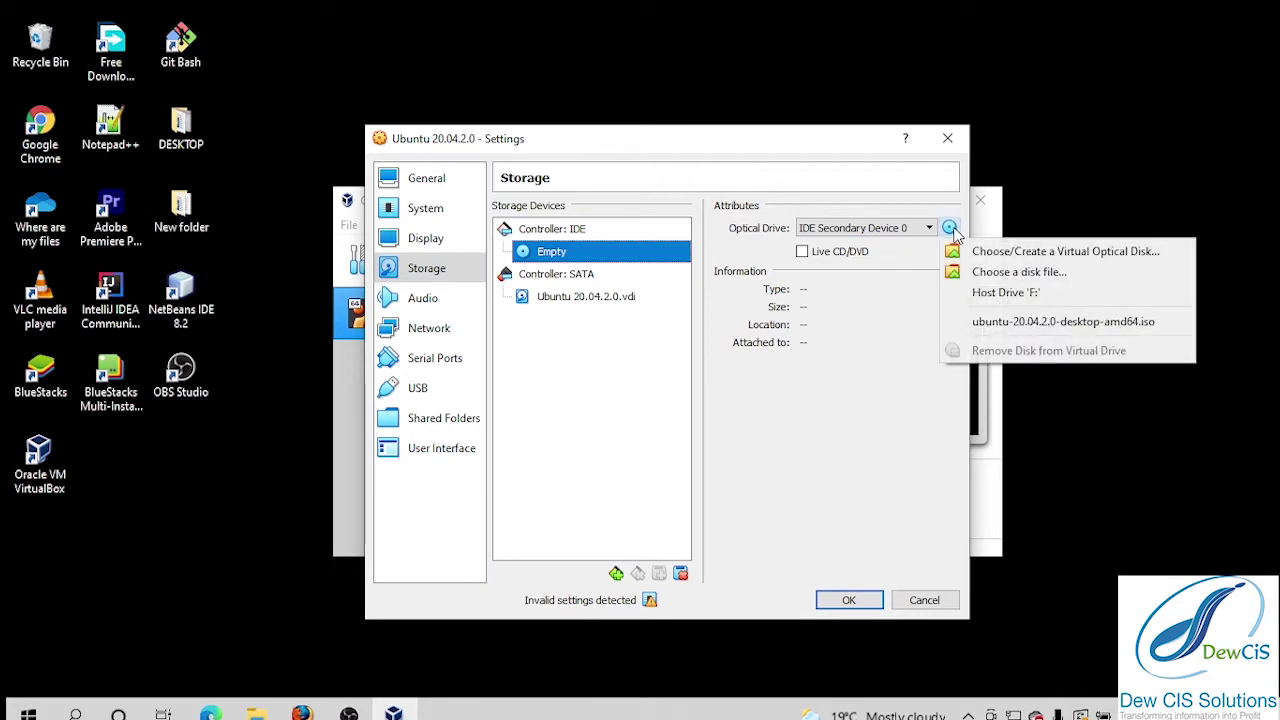
pyautogui.click(1013, 274)
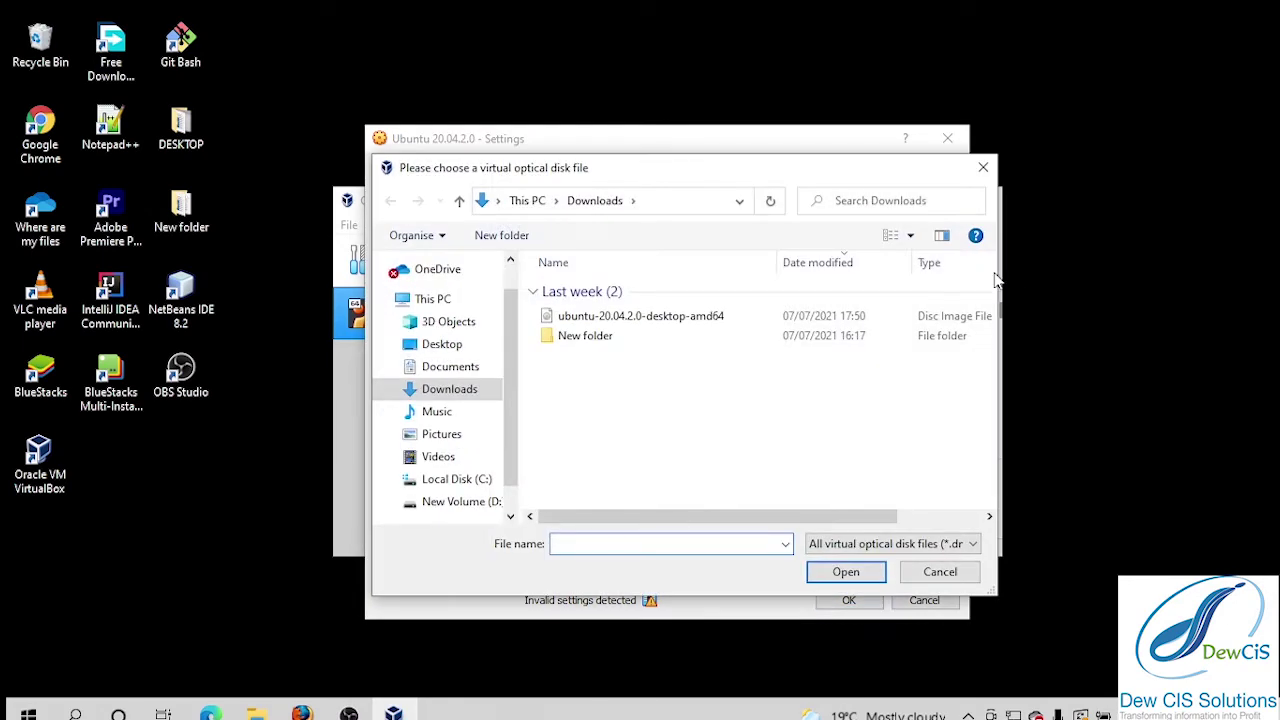
pyautogui.click(469, 396)
pyautogui.click(735, 320)
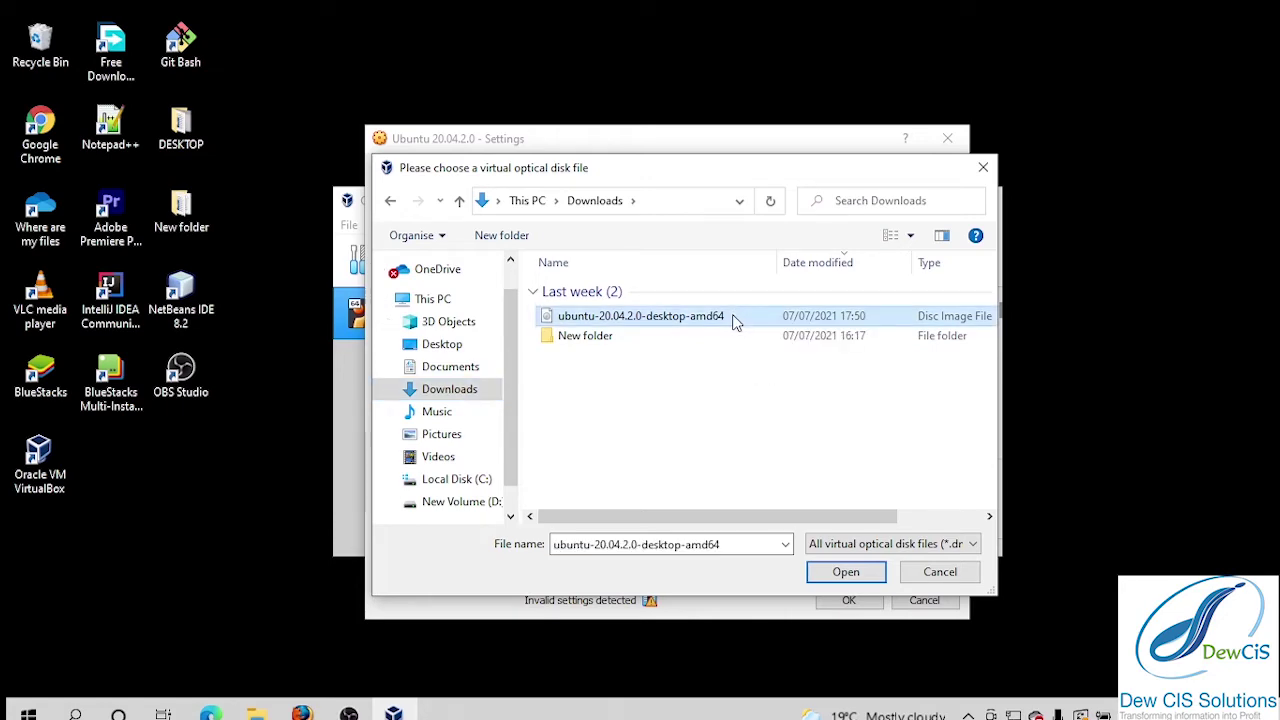
pyautogui.click(846, 572)
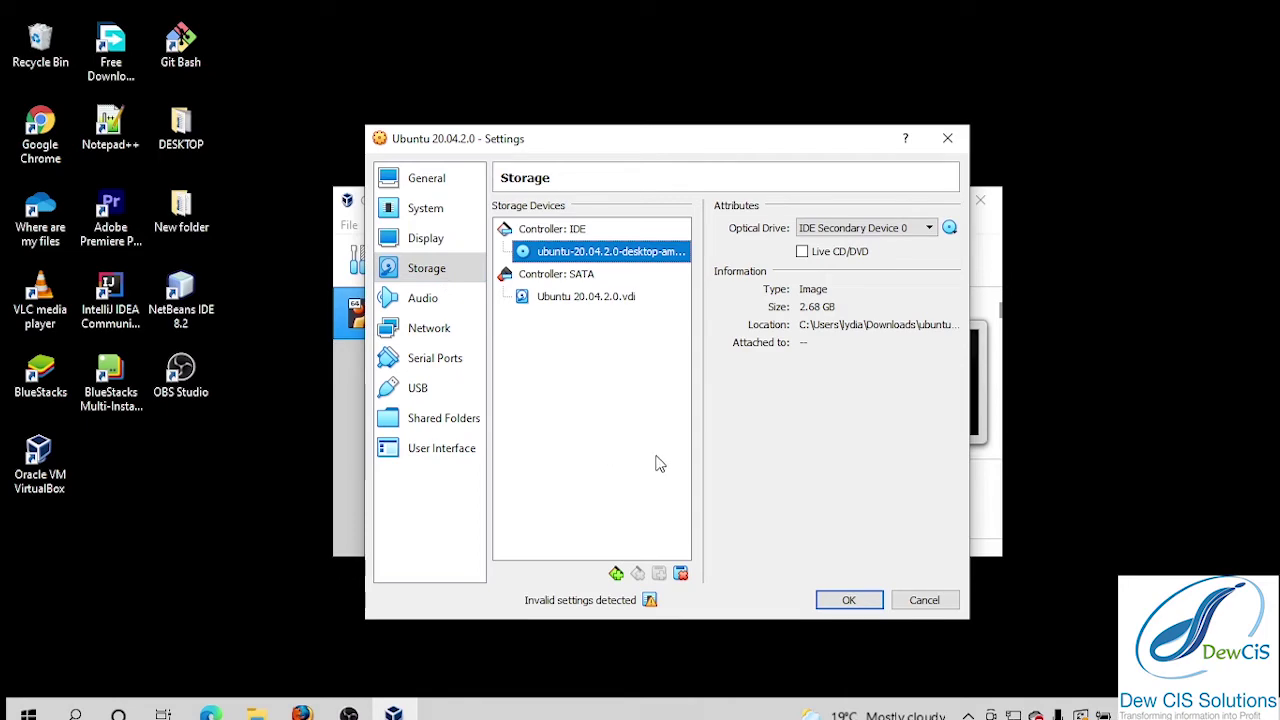
pyautogui.click(848, 601)
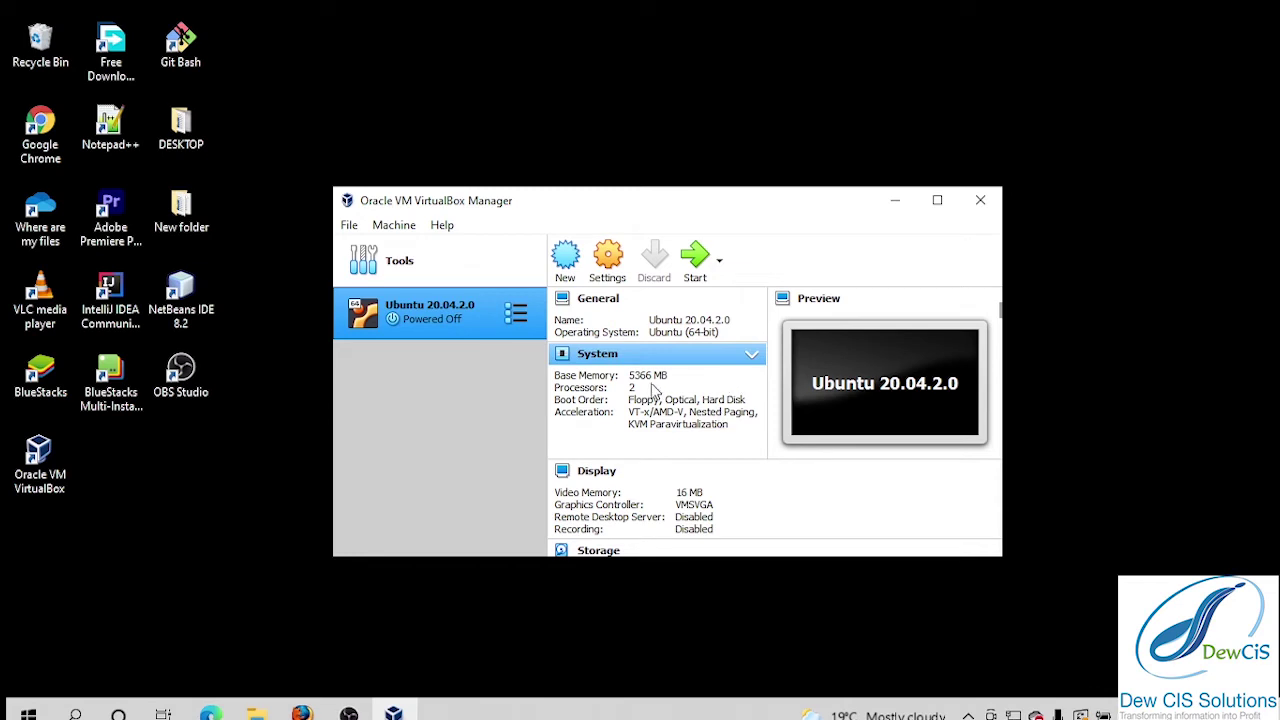
# Start the Ubuntu machine with ubuntu-20.04.2.0-desktop-amd64.iso as its start-up disk.
pyautogui.click(695, 270)
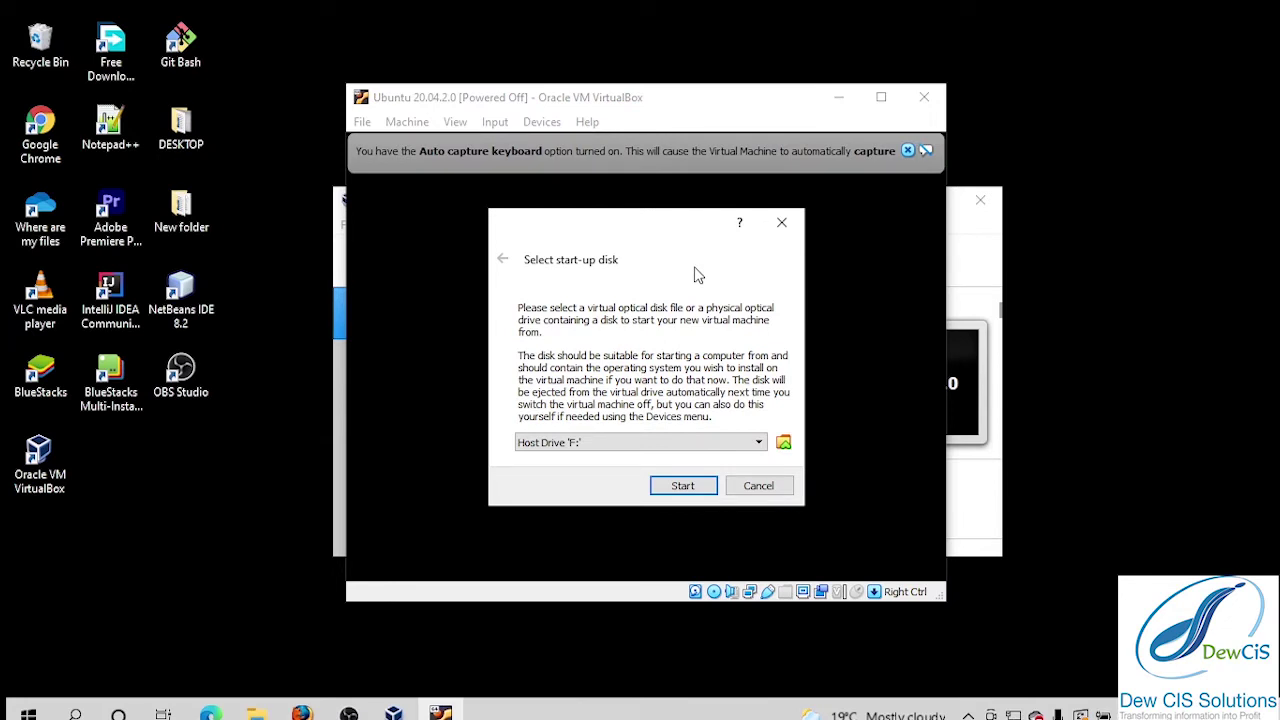
pyautogui.click(756, 443)
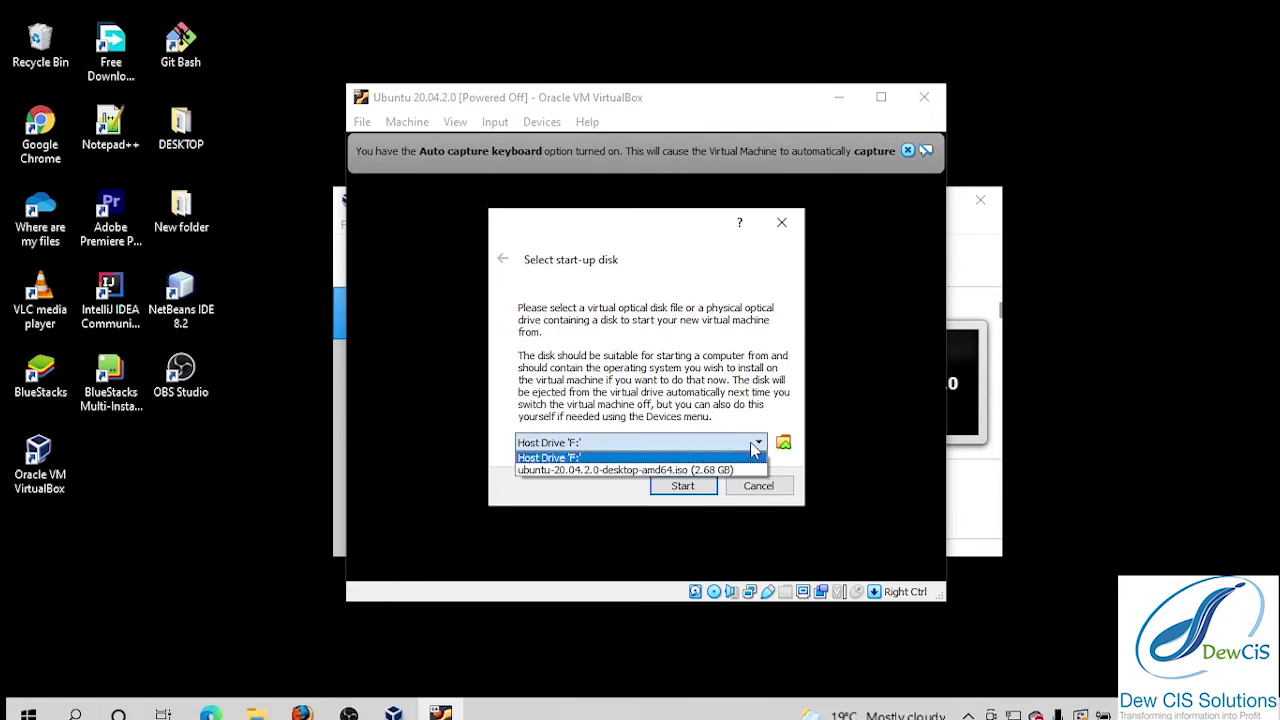
pyautogui.click(760, 470)
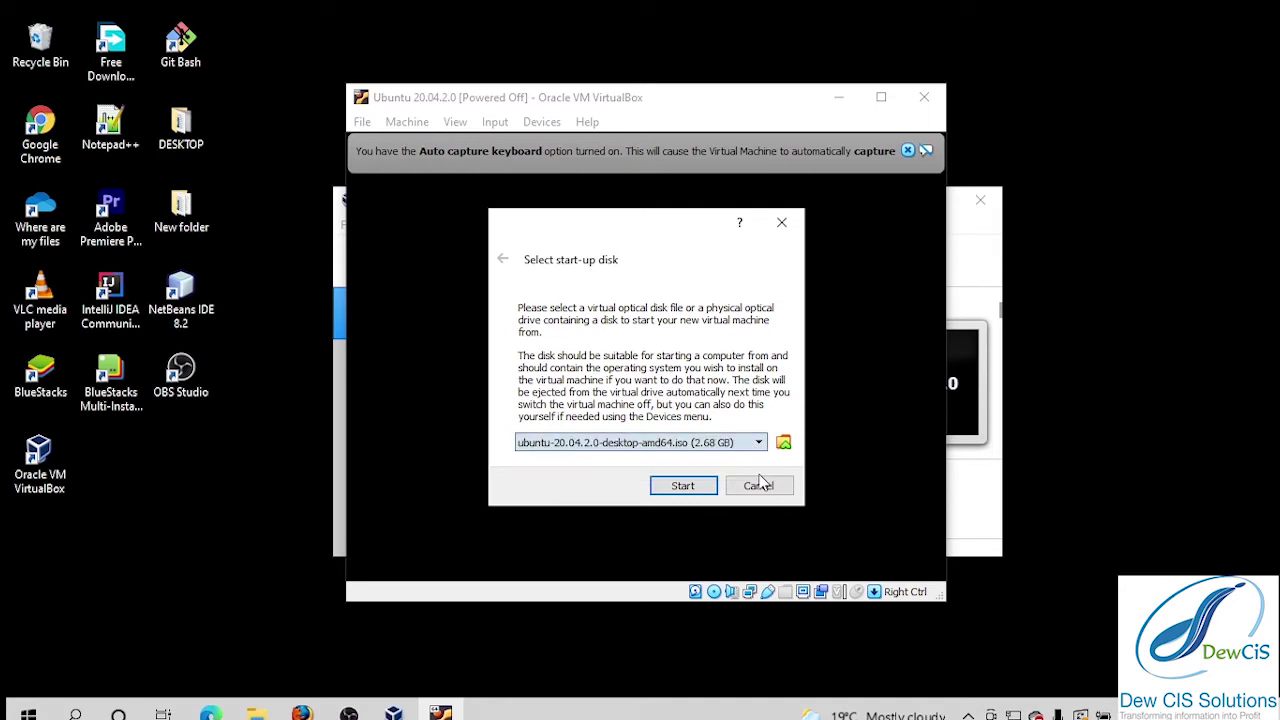
pyautogui.click(684, 487)
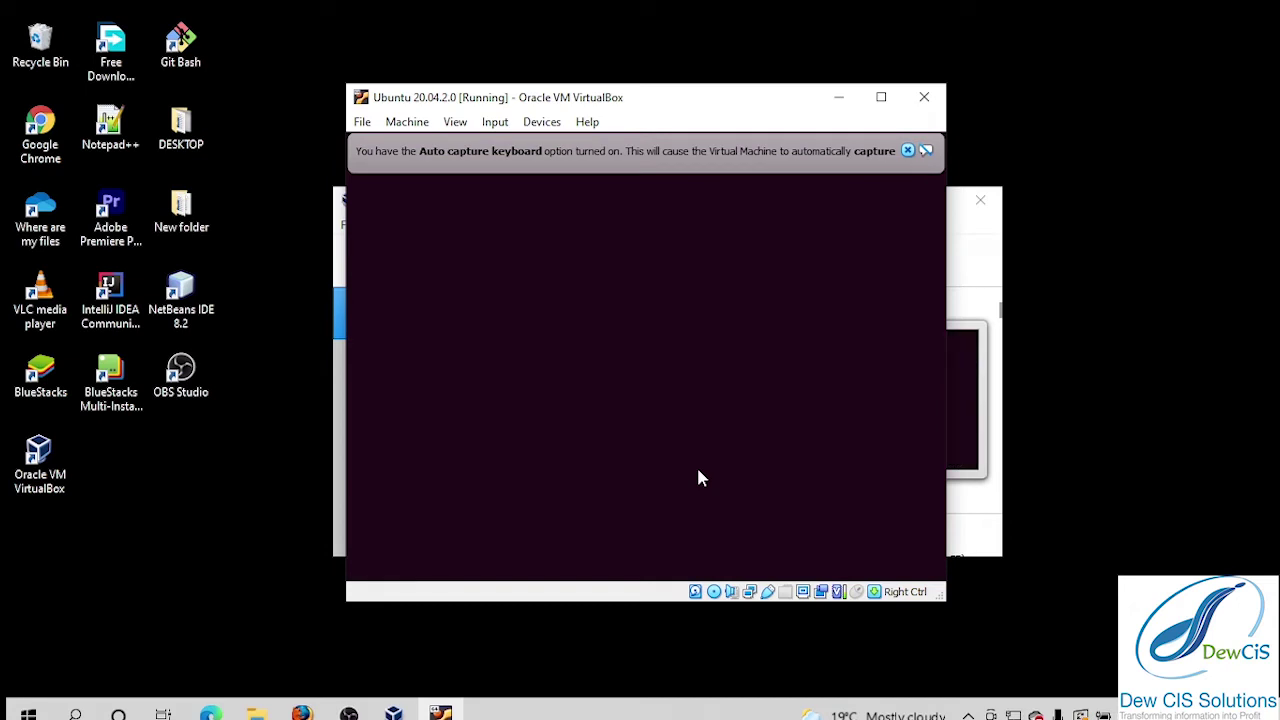
# Close the keyboard auto-capture banner and wait for the Ubuntu Welcome screen.
pyautogui.click(907, 151)
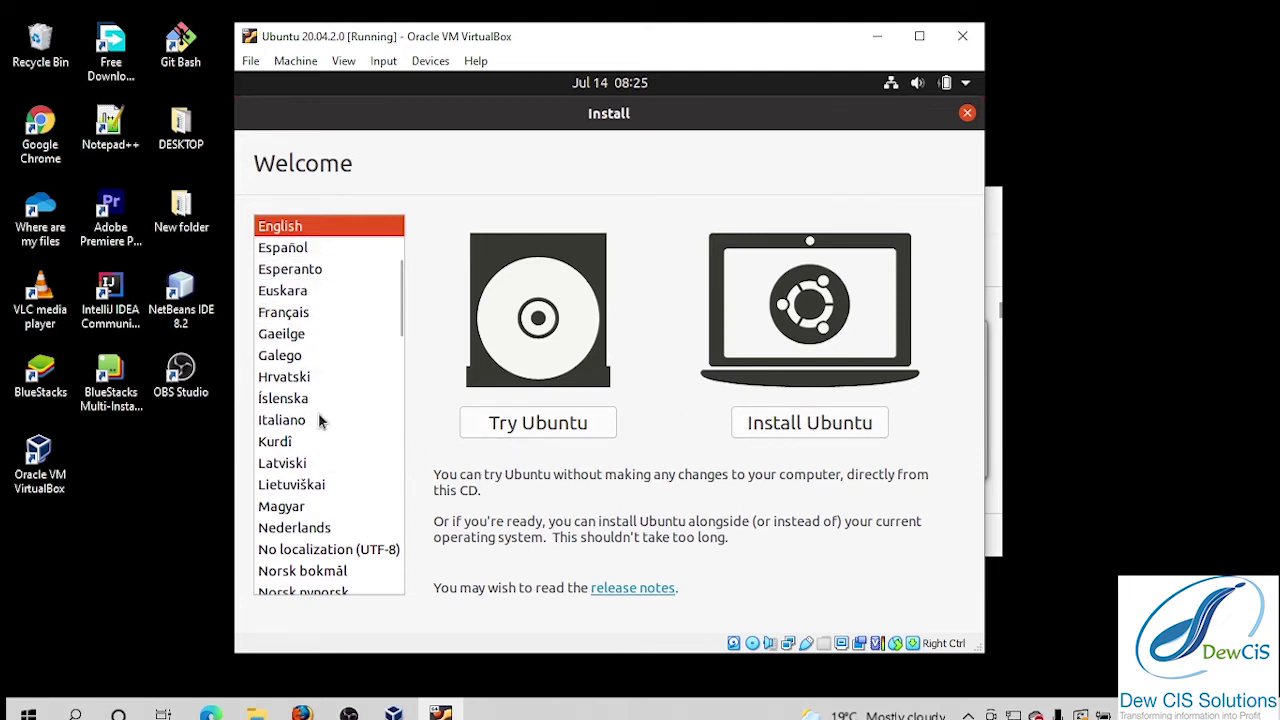
# Keep English as the installer language and choose Install Ubuntu.
pyautogui.scroll(-1, 349, 488)
pyautogui.scroll(5, 346, 527)
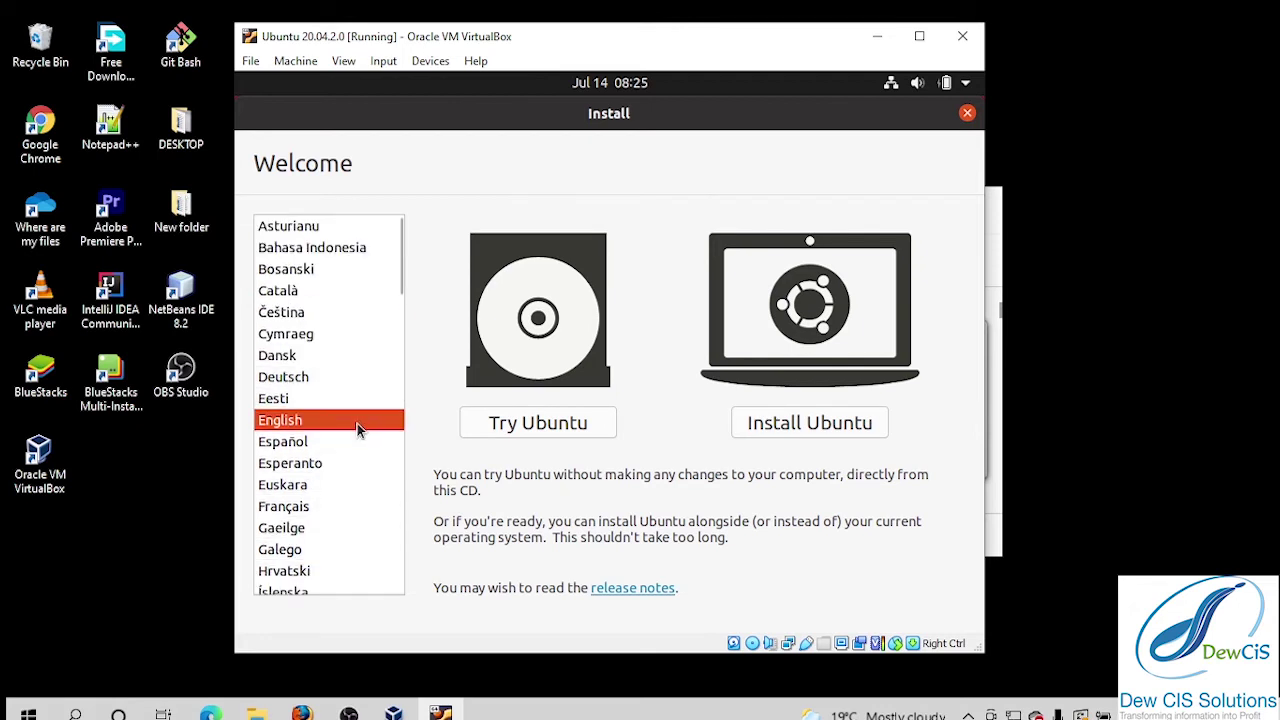
pyautogui.click(820, 426)
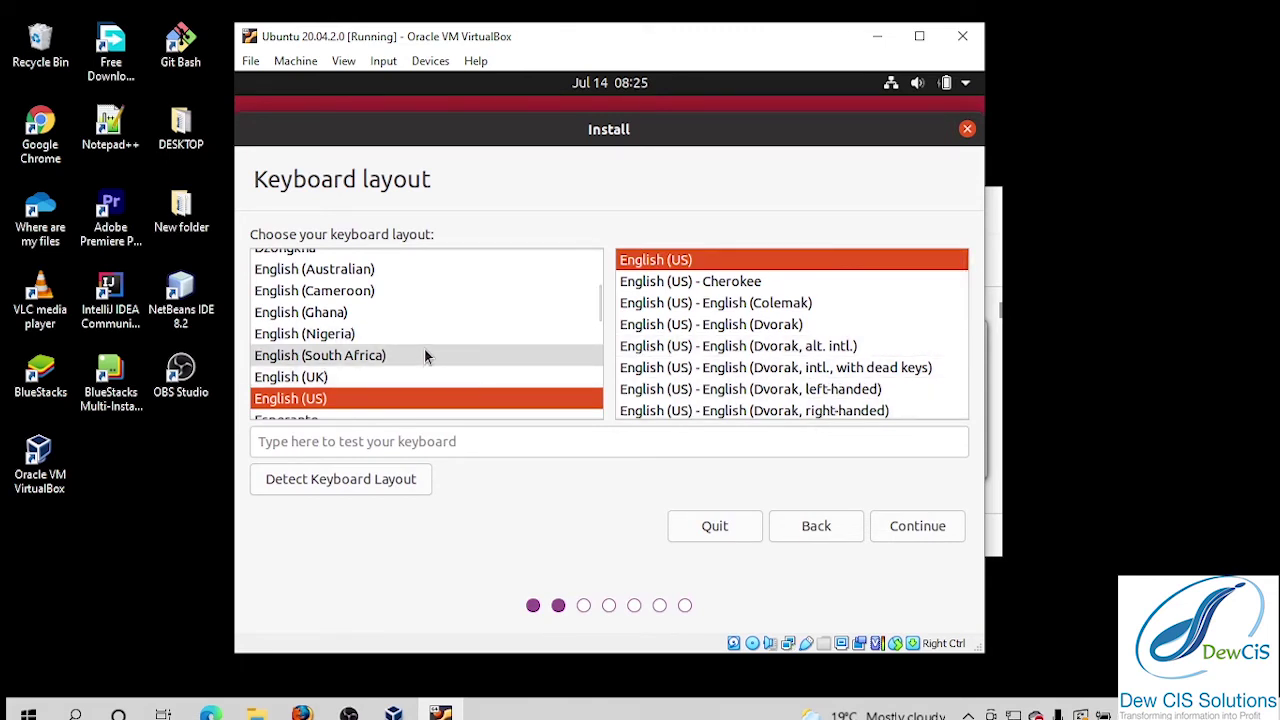
# Accept the English (US) keyboard layout and continue.
pyautogui.scroll(1, 424, 350)
pyautogui.scroll(-2, 425, 350)
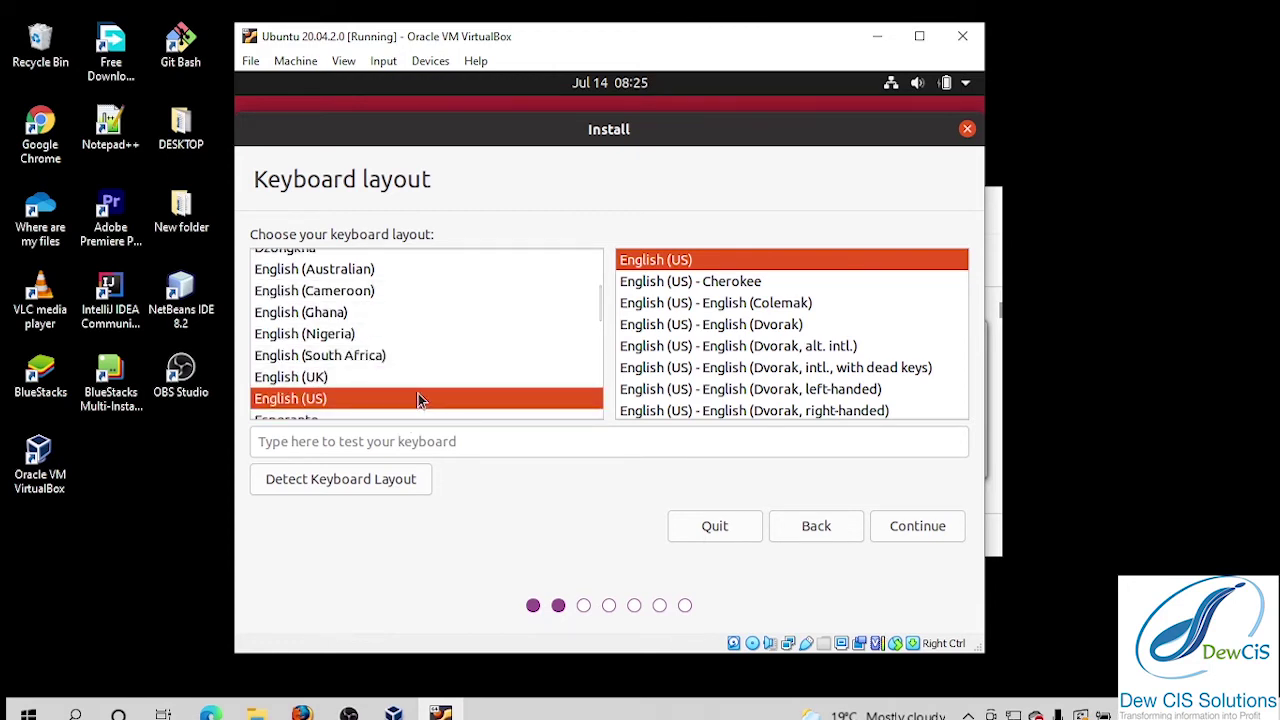
pyautogui.click(921, 524)
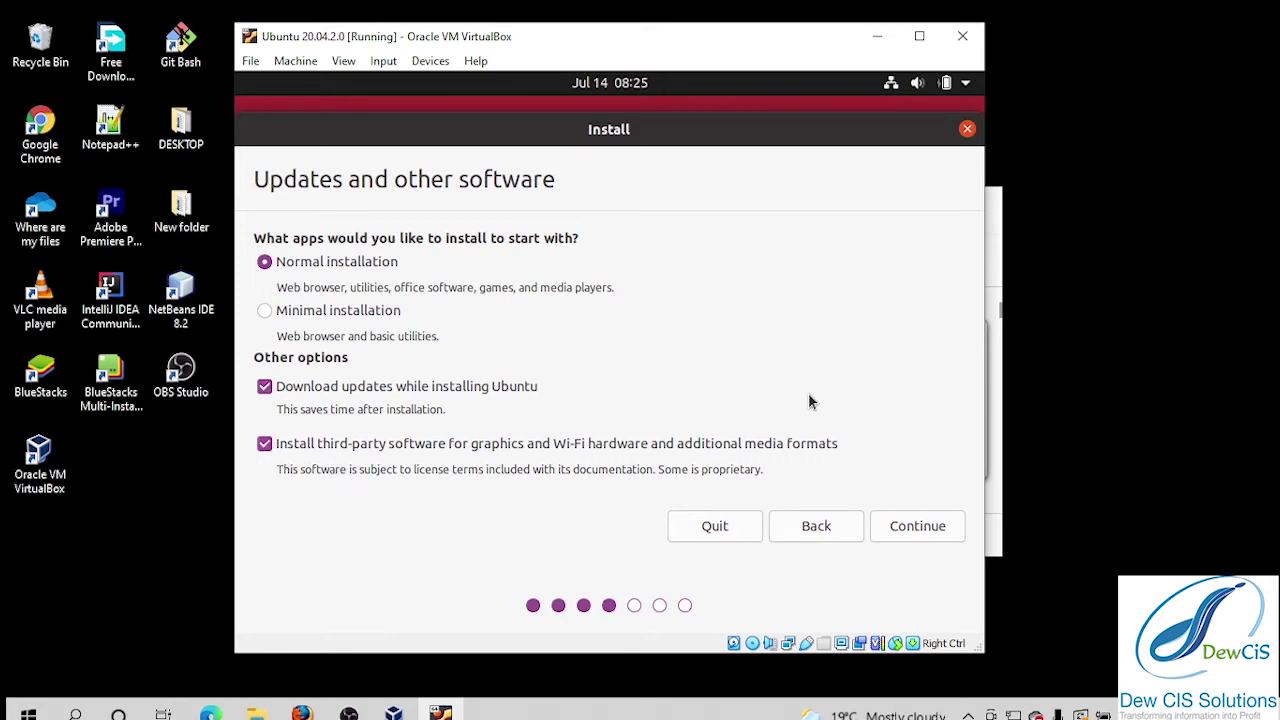
# Continue with Normal installation, updates download and third-party software selected.
pyautogui.click(943, 531)
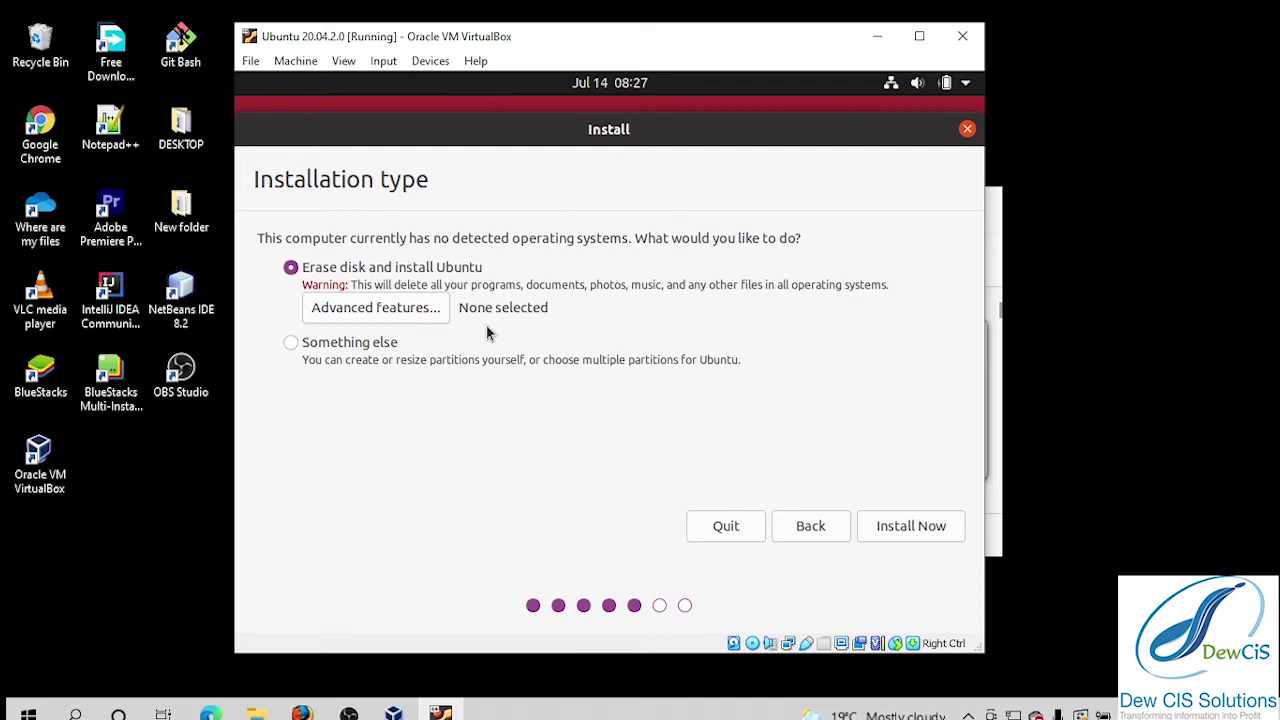
# Install Ubuntu with Erase disk and confirm writing the partition changes.
pyautogui.click(916, 532)
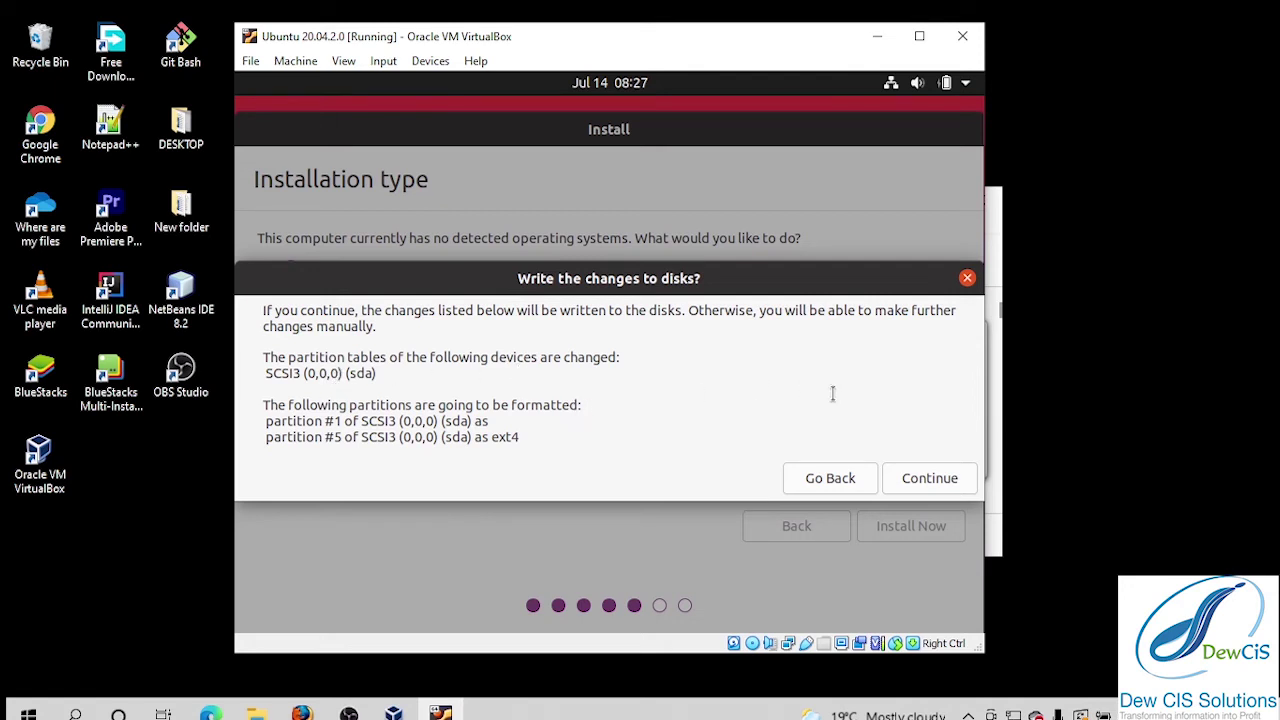
pyautogui.click(940, 478)
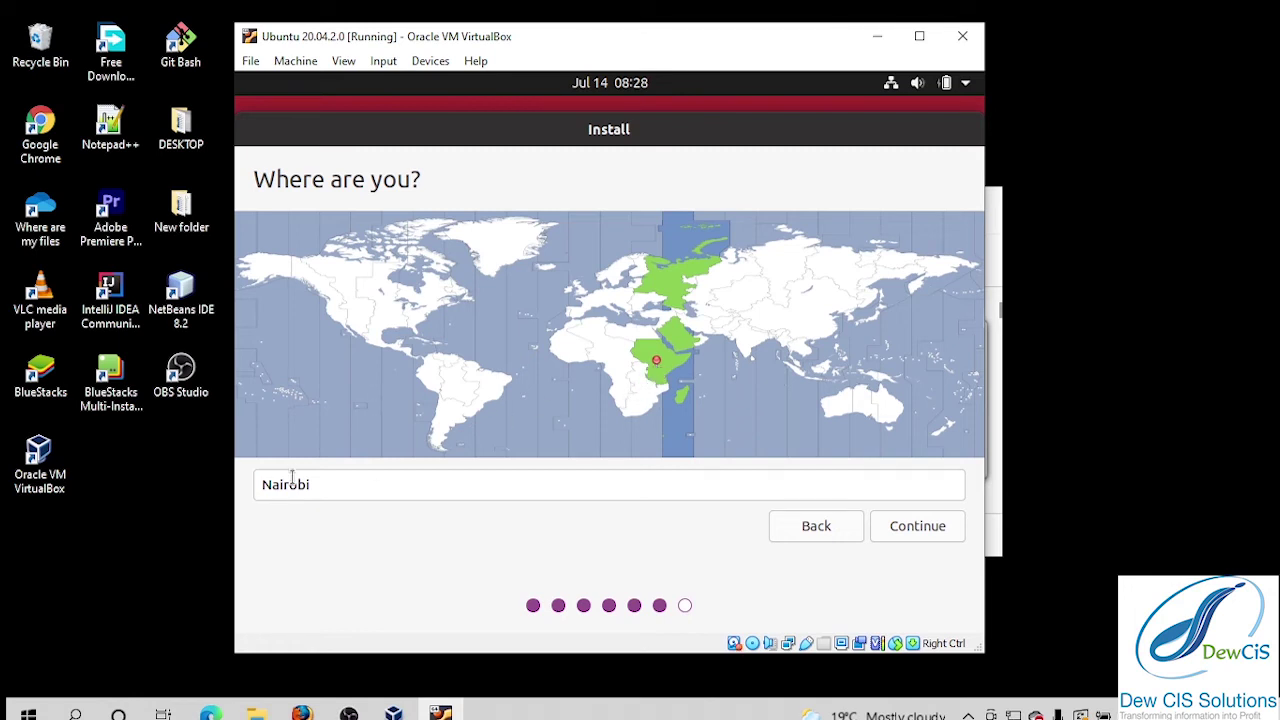
# Accept Nairobi as the location and continue to the account form.
pyautogui.click(922, 528)
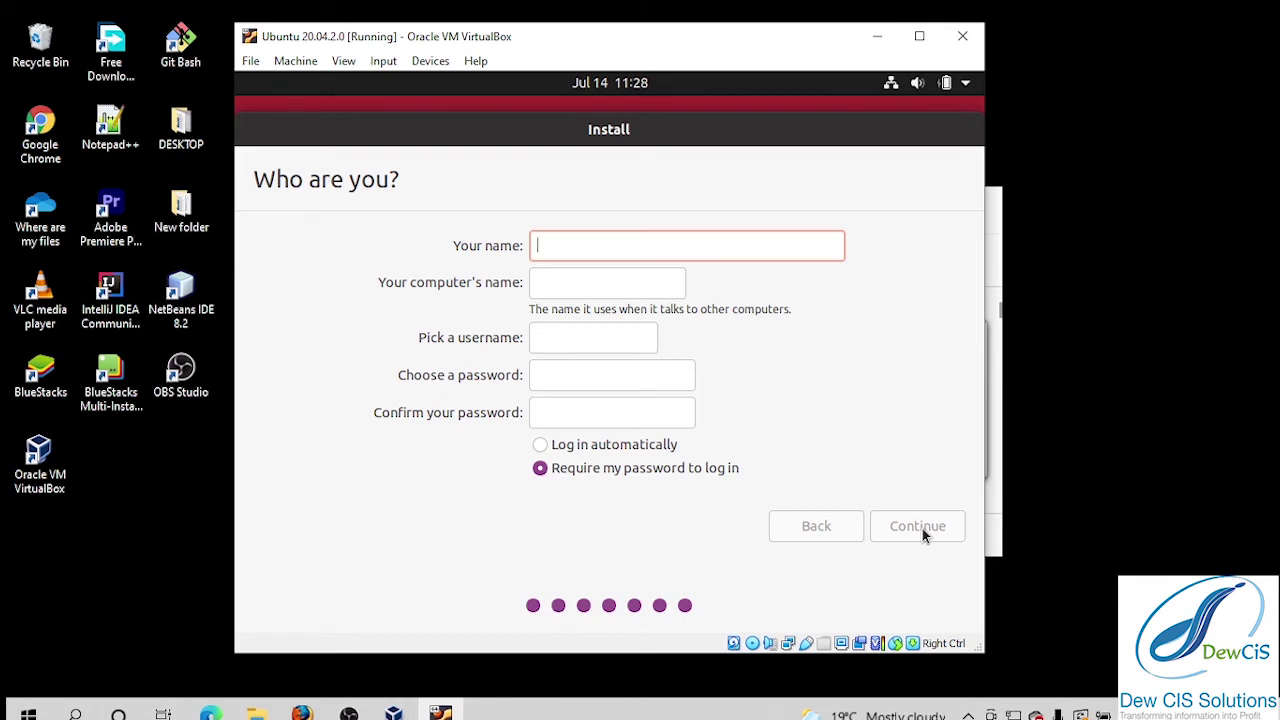
# Enter the user's name and shorten the computer name by trimming its '-VirtualBox' suffix.
pyautogui.write('ly')
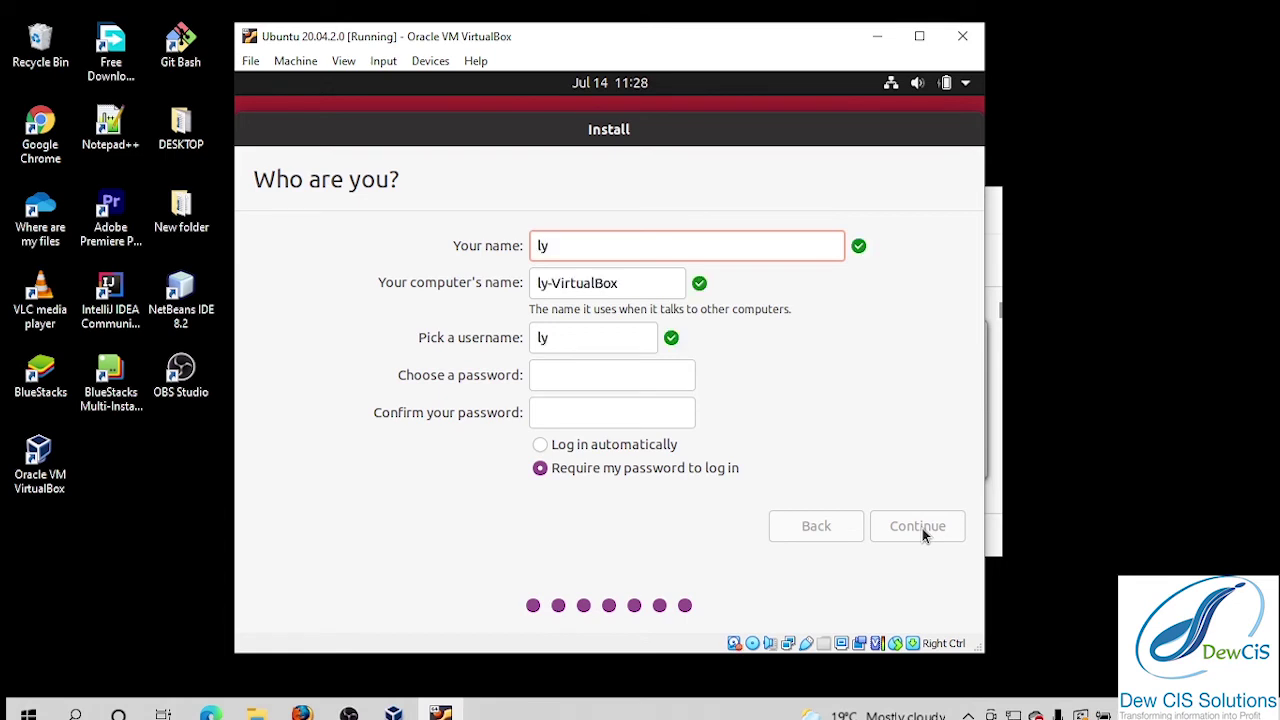
pyautogui.write('d')
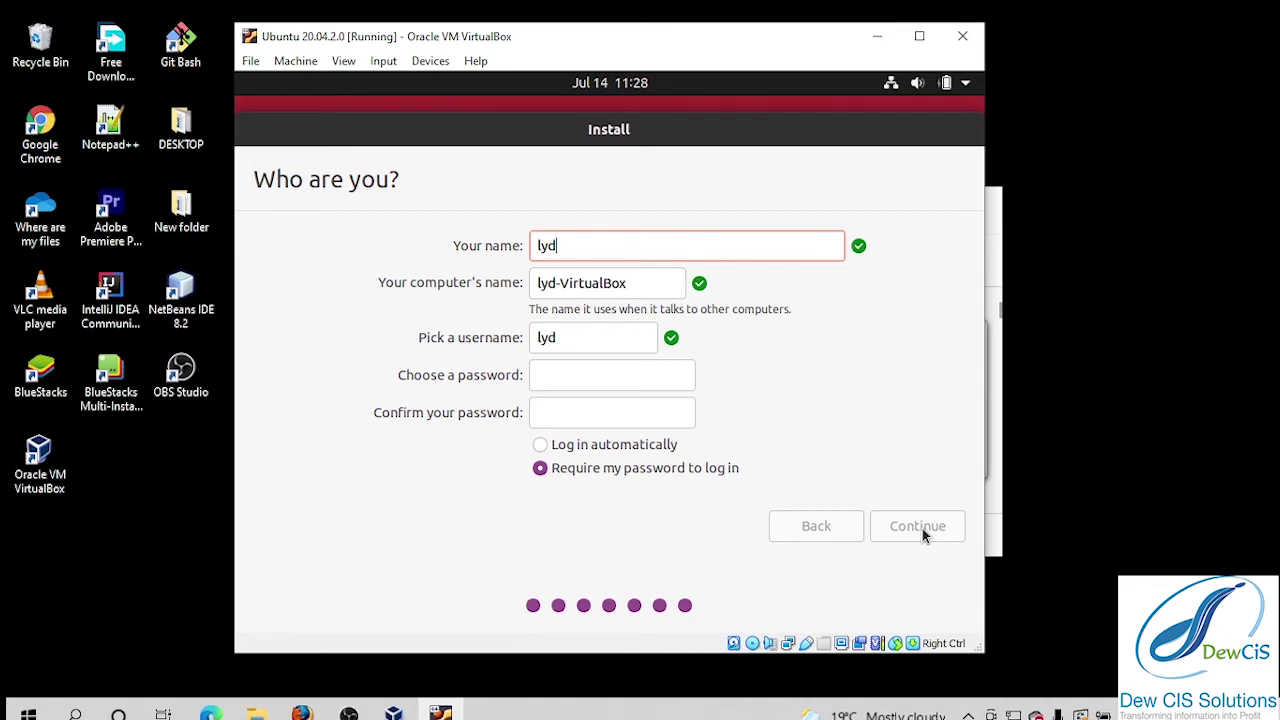
pyautogui.write('ia')
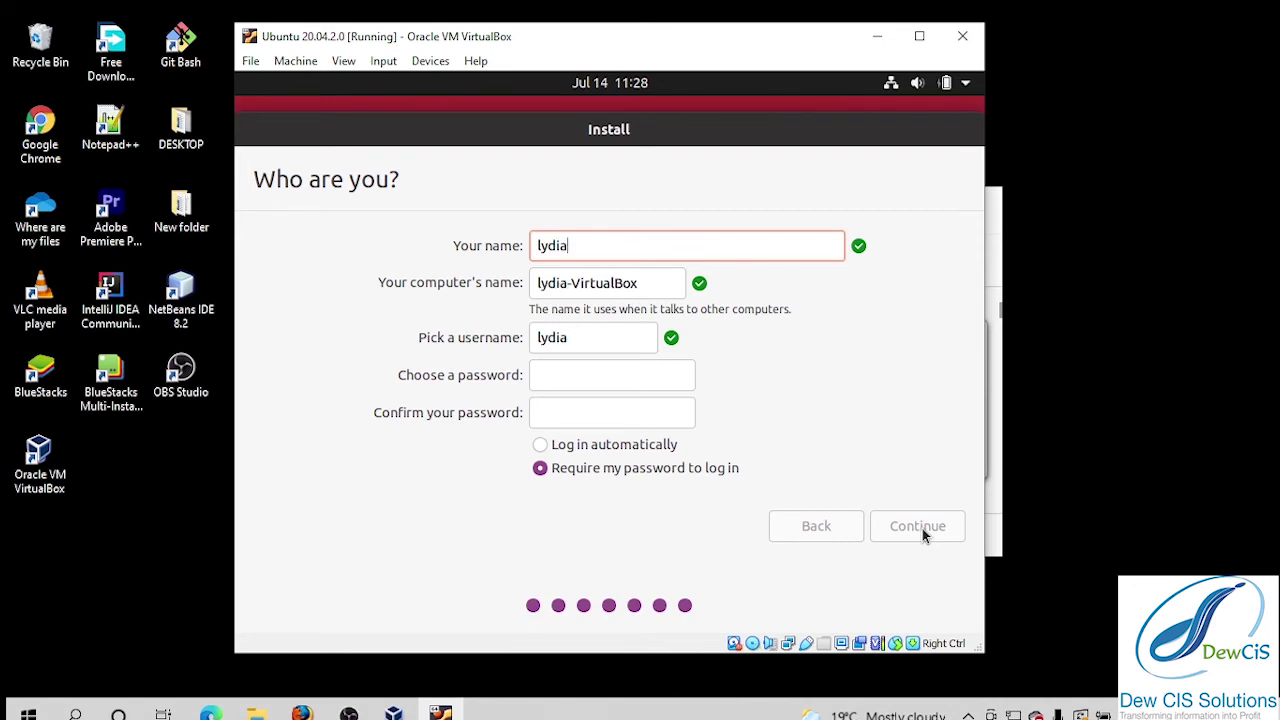
pyautogui.click(641, 283)
pyautogui.press('BackSpace')
pyautogui.press('BackSpace')
pyautogui.press('BackSpace')
pyautogui.press('BackSpace')
pyautogui.press('BackSpace')
pyautogui.press('BackSpace')
pyautogui.press('BackSpace')
pyautogui.press('BackSpace')
pyautogui.press('BackSpace')
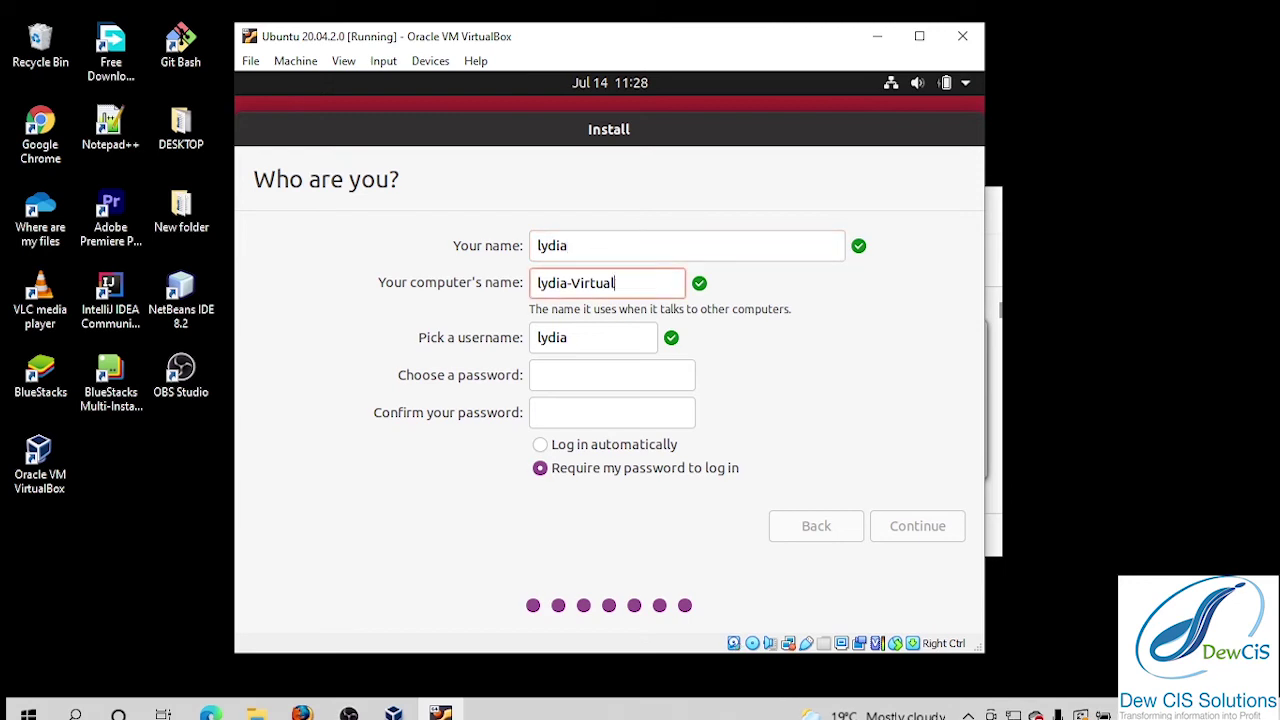
pyautogui.press('BackSpace')
pyautogui.press('BackSpace')
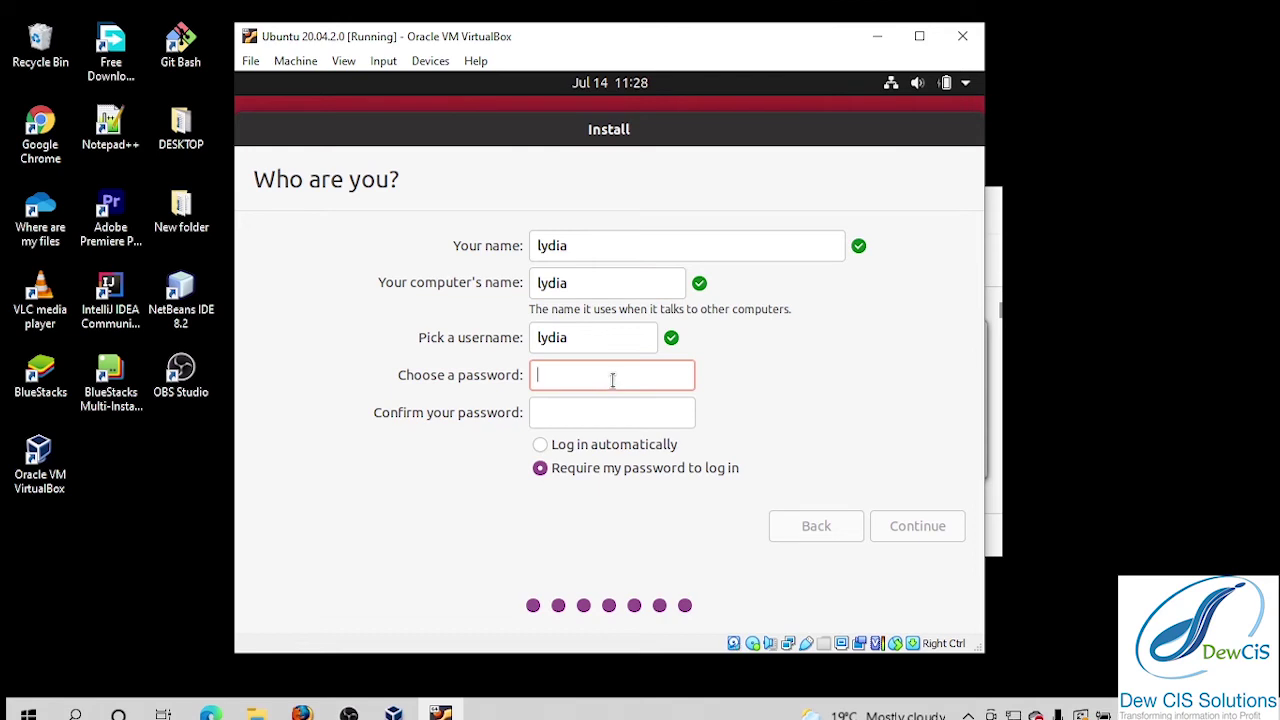
# Enter and confirm the account password, then continue the installation.
pyautogui.write('1234')
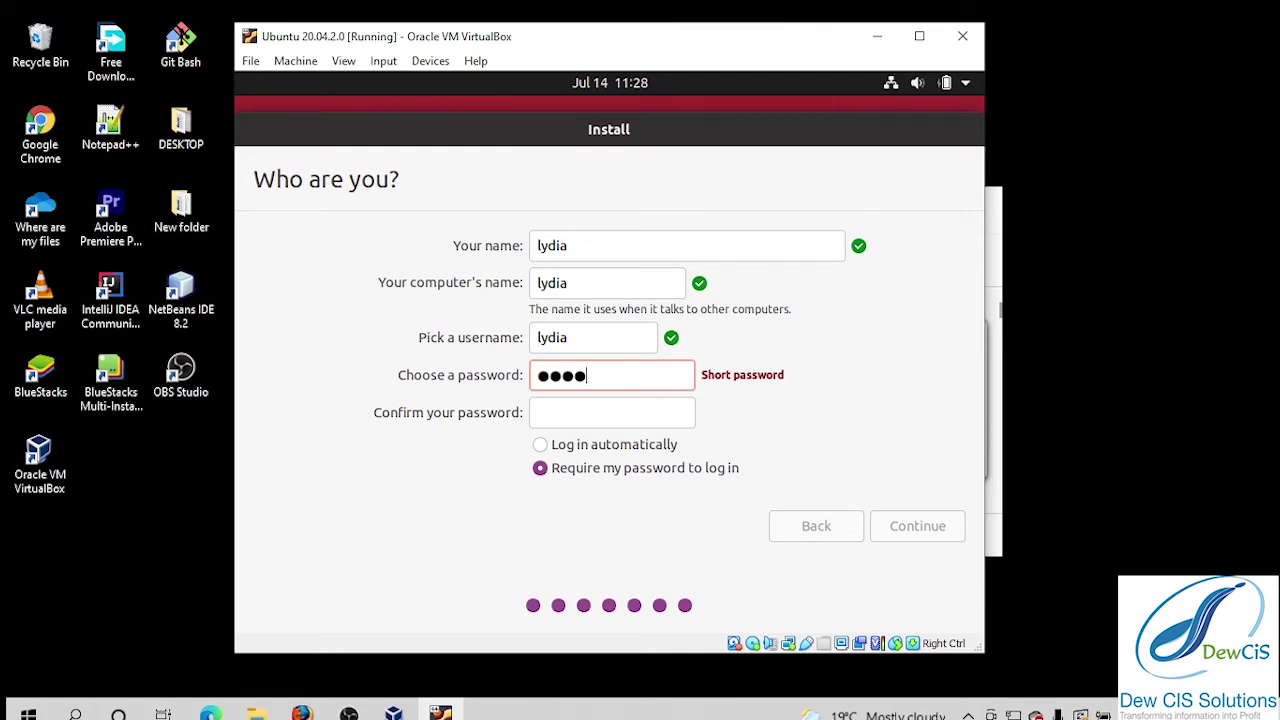
pyautogui.press('BackSpace')
pyautogui.press('BackSpace')
pyautogui.press('BackSpace')
pyautogui.press('BackSpace')
pyautogui.write('12345678')
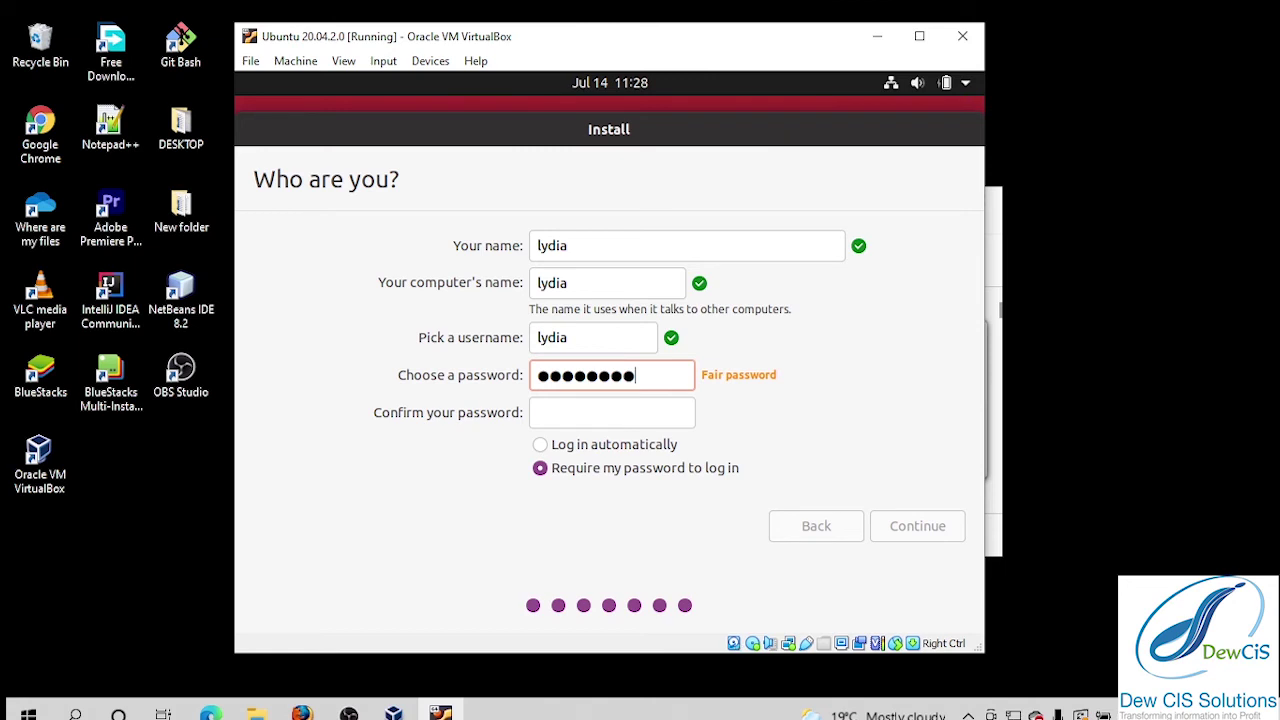
pyautogui.press('BackSpace')
pyautogui.press('BackSpace')
pyautogui.press('BackSpace')
pyautogui.press('BackSpace')
pyautogui.press('BackSpace')
pyautogui.press('BackSpace')
pyautogui.press('BackSpace')
pyautogui.press('BackSpace')
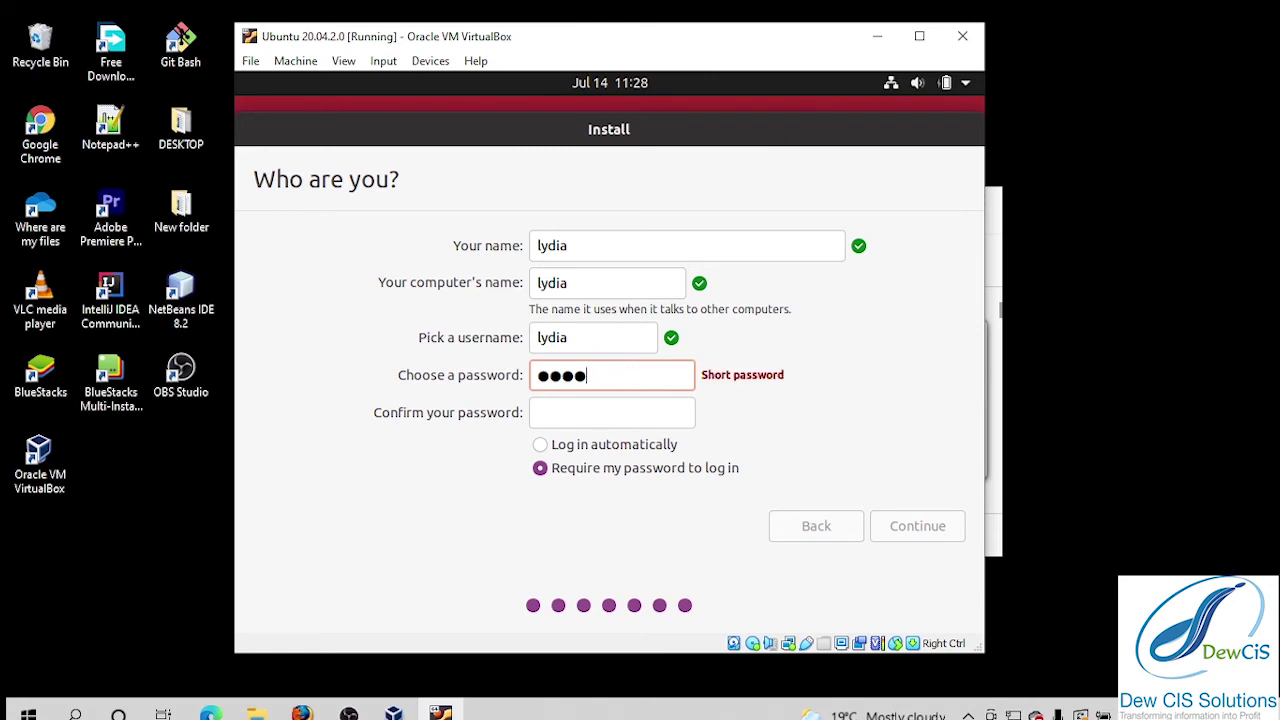
pyautogui.write('***********')
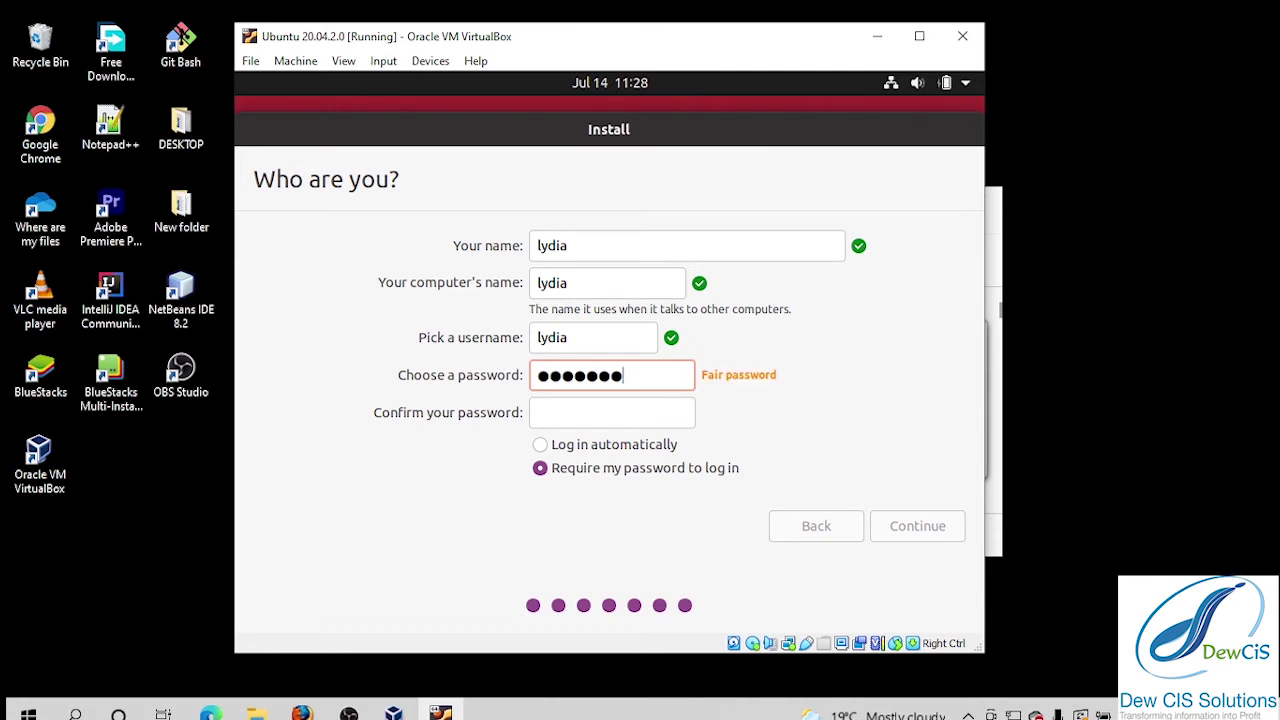
pyautogui.click(624, 416)
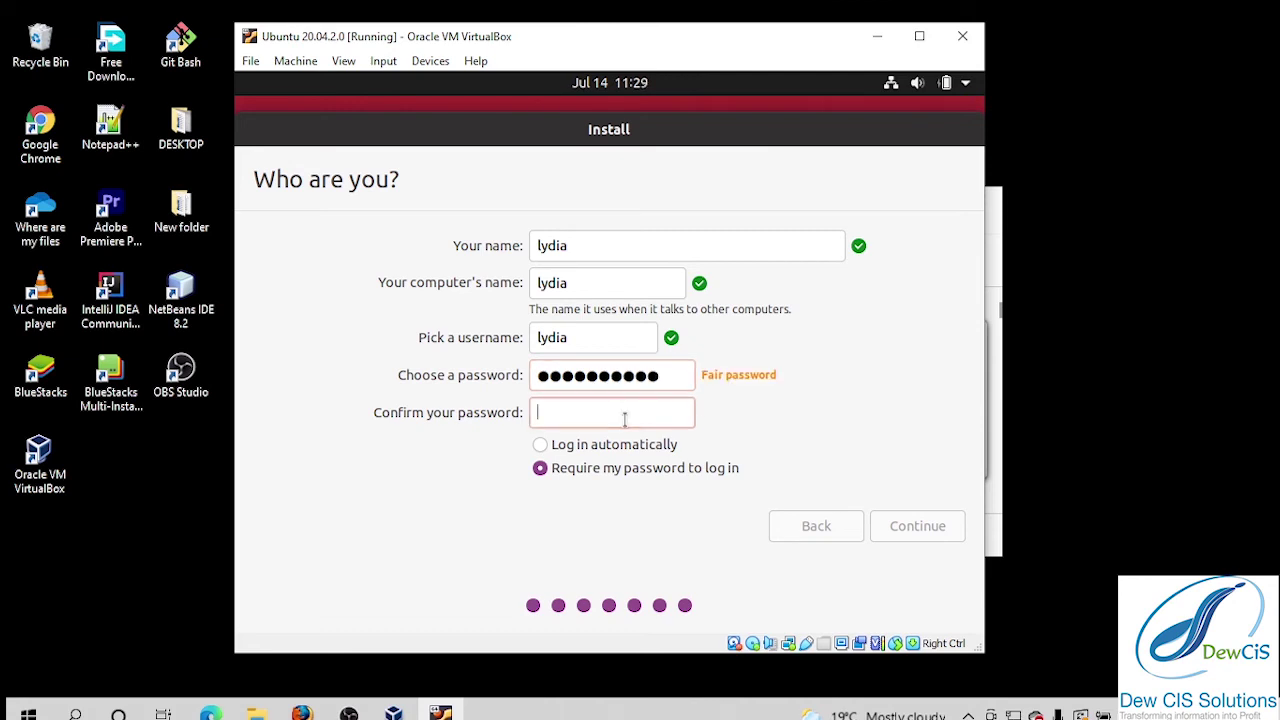
pyautogui.write('*******')
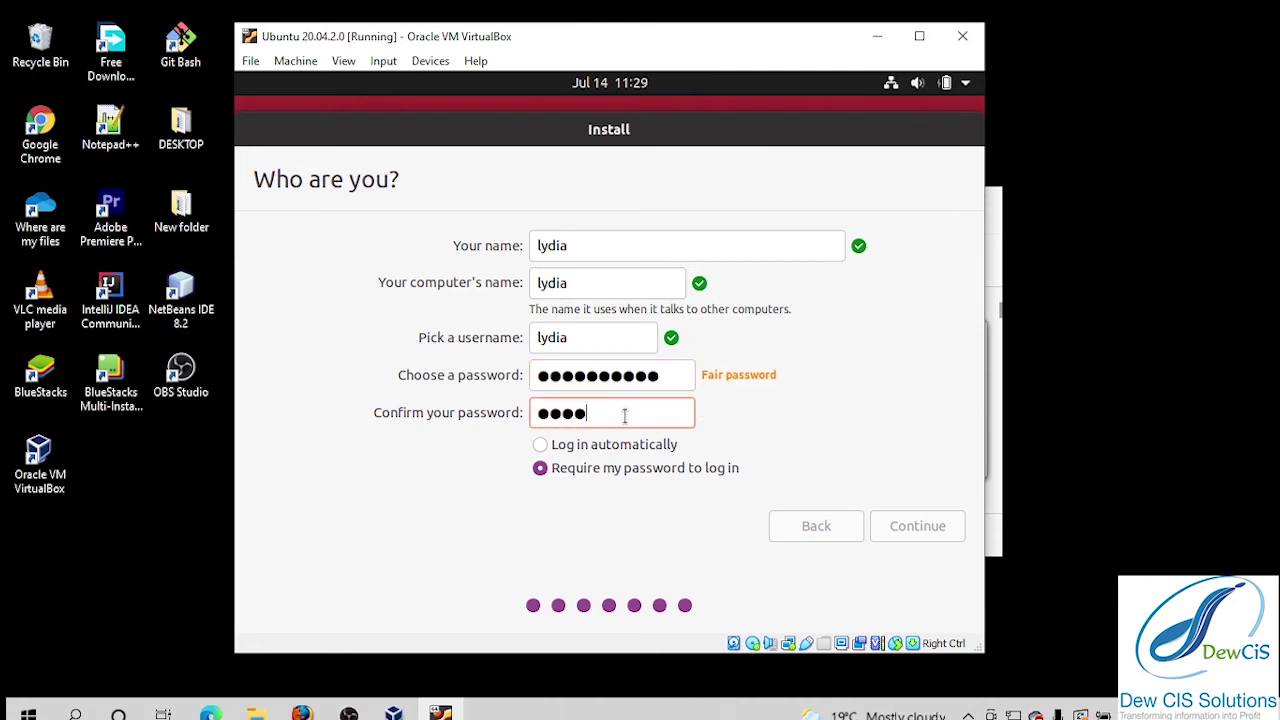
pyautogui.write('***')
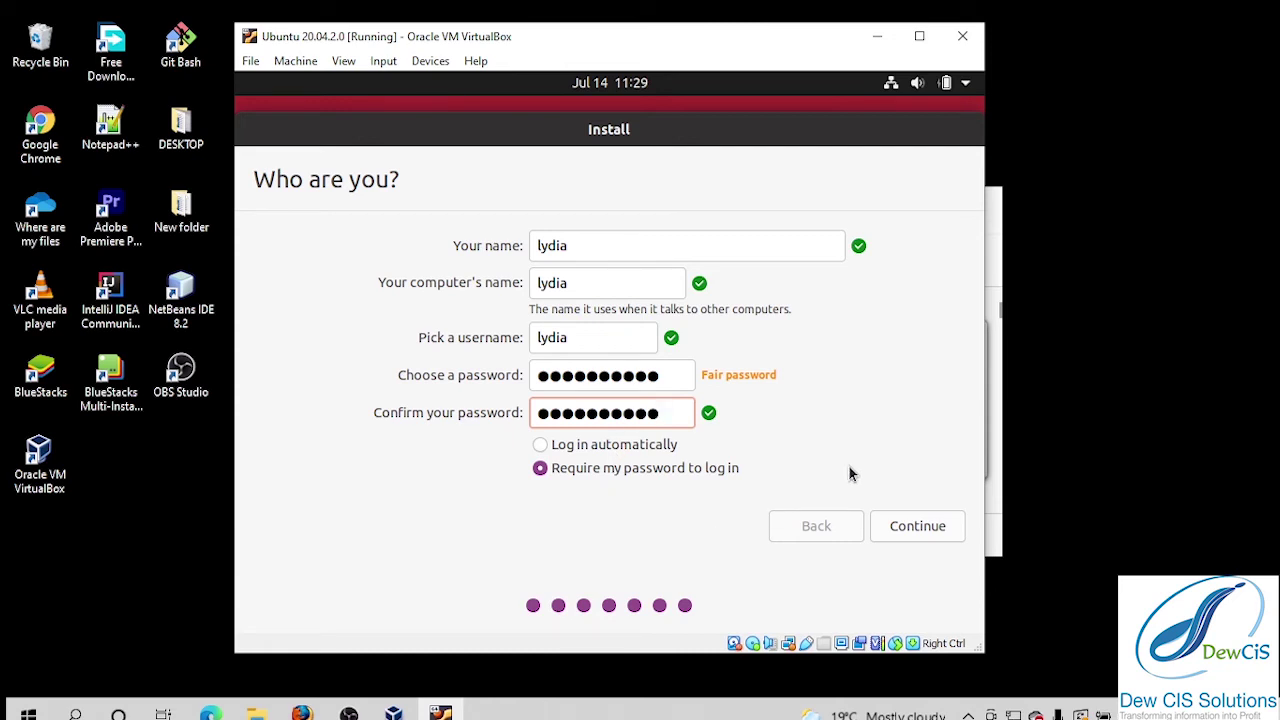
pyautogui.click(925, 528)
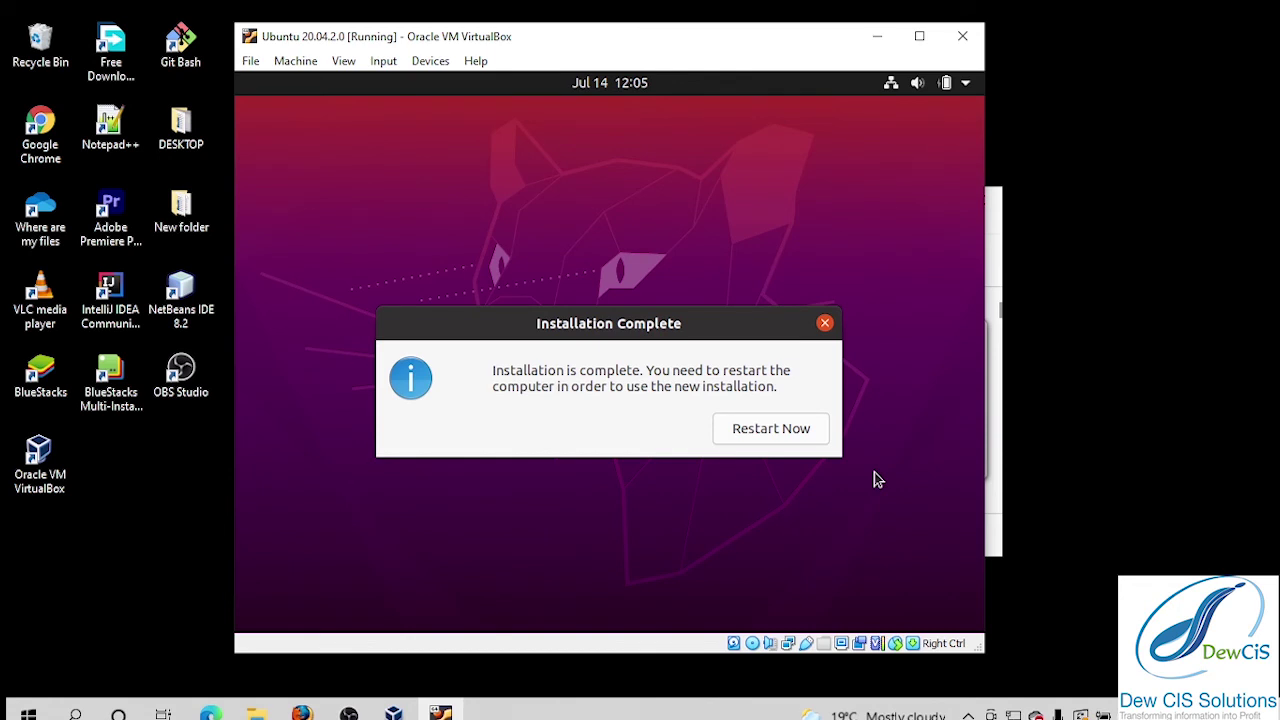
# Restart the virtual machine once the installation completes.
pyautogui.click(781, 429)
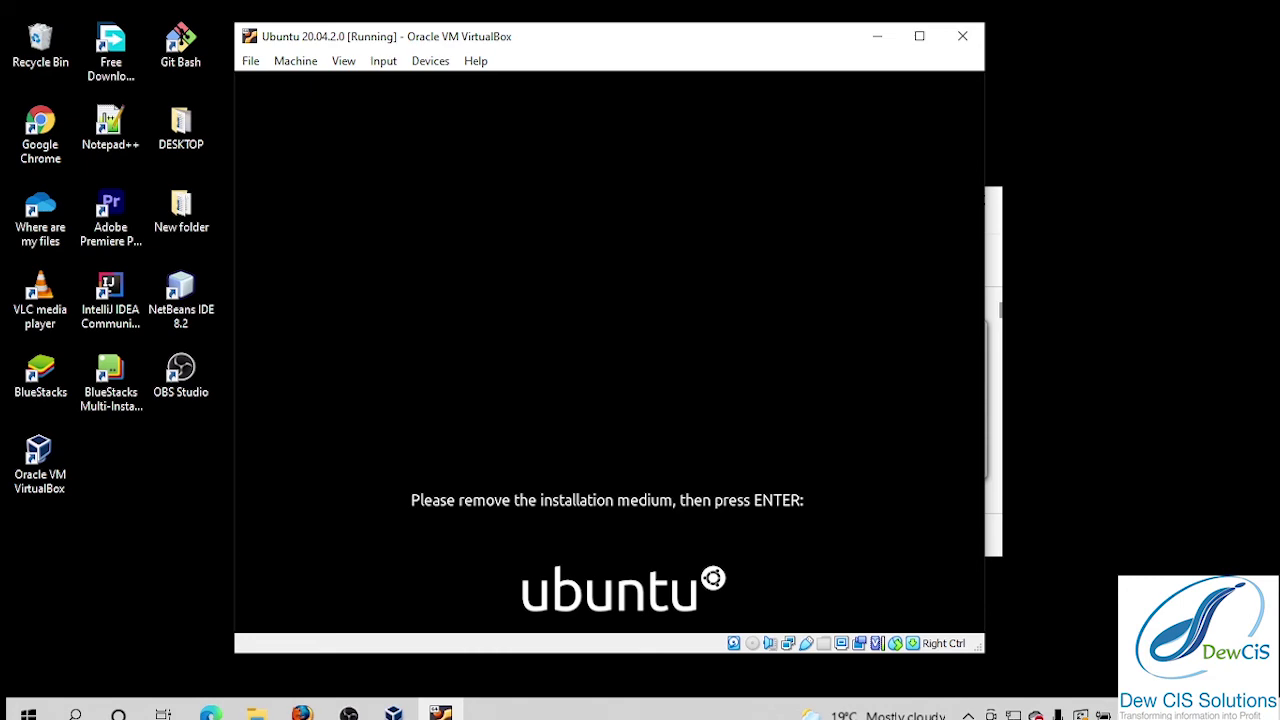
# Confirm the remove-installation-medium prompt to reboot, and move the VM window lower and right.
pyautogui.press('Return')
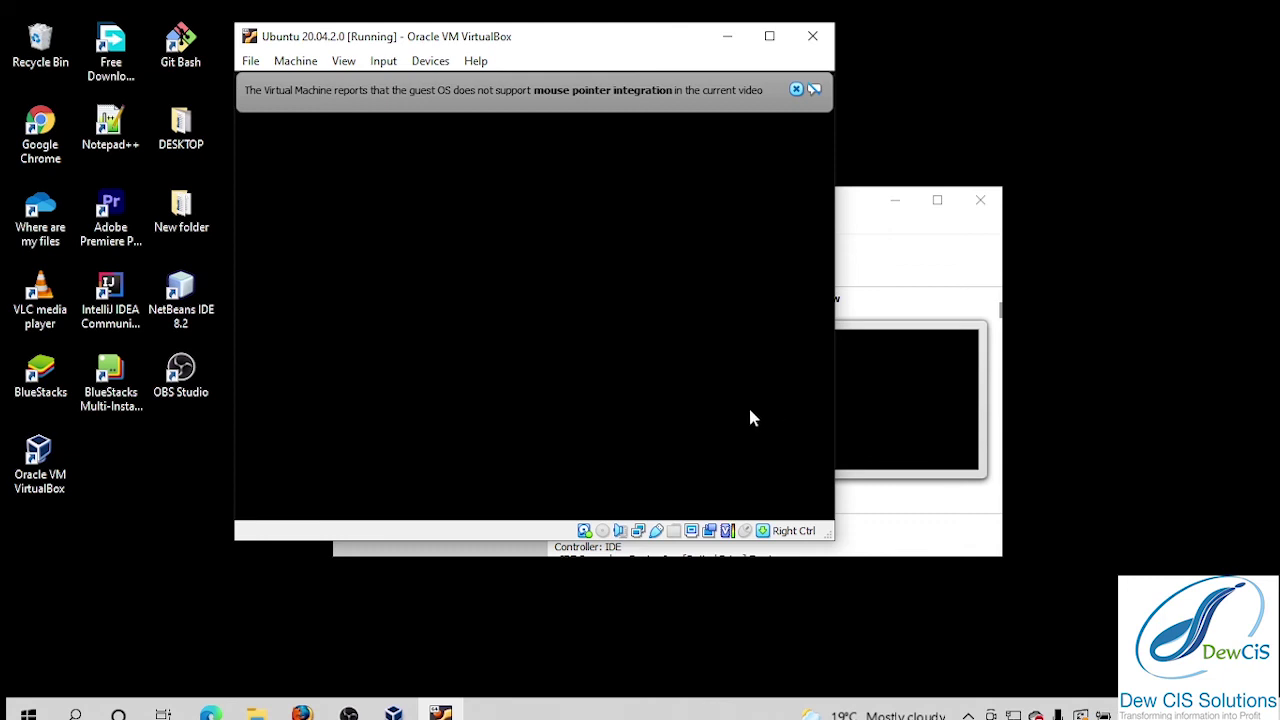
pyautogui.moveTo(647, 45); pyautogui.dragTo(703, 140)
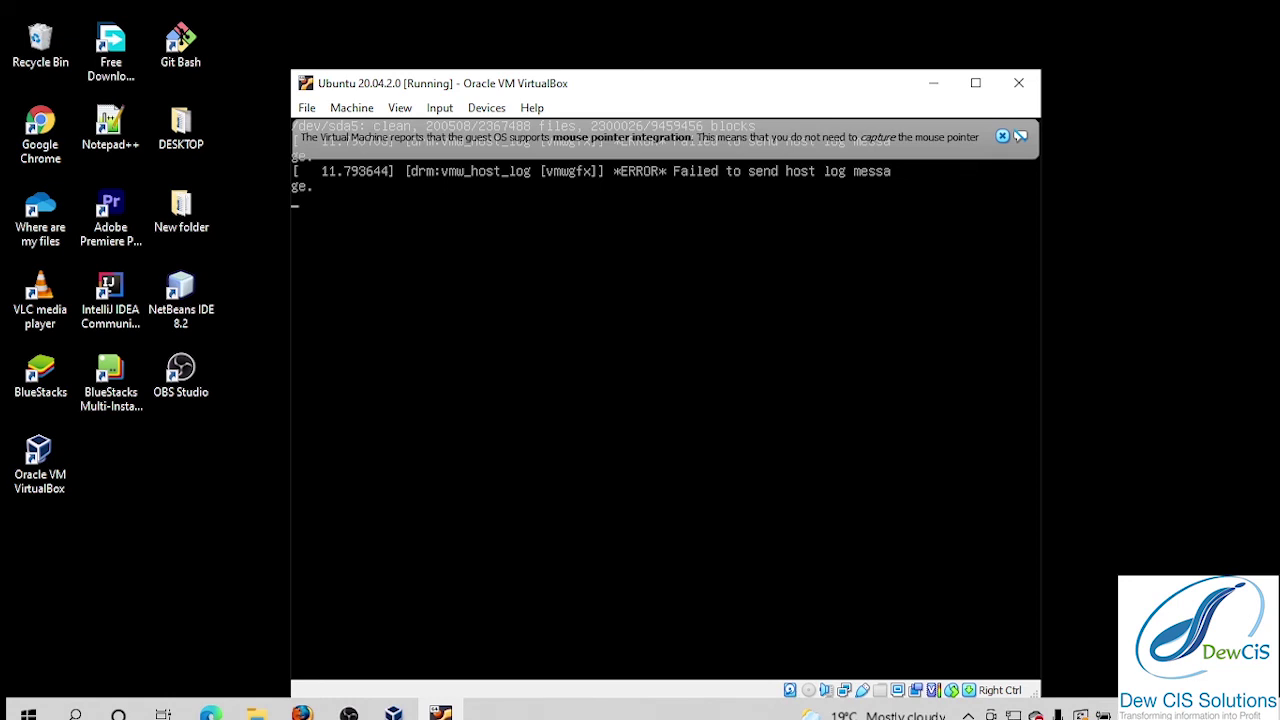
# Close the mouse-integration notification while Ubuntu boots to the login screen.
pyautogui.click(1003, 136)
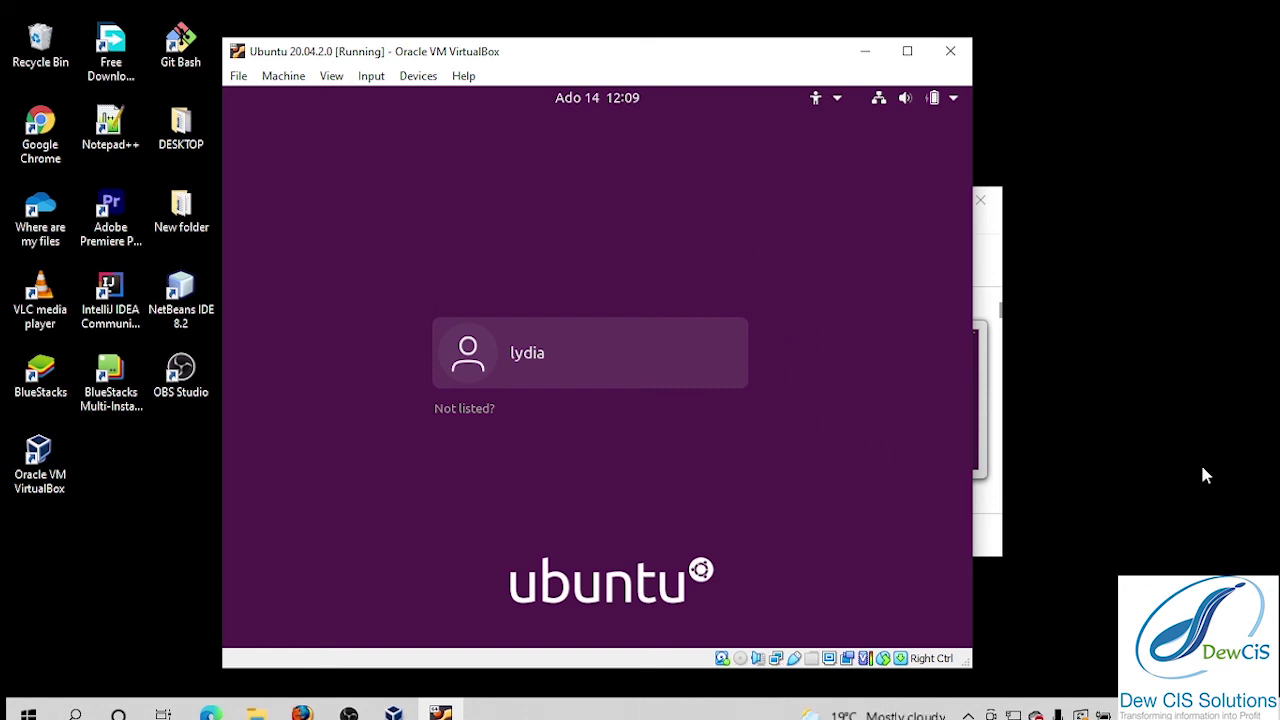
# Select the new user account on the login screen and sign in with its password.
pyautogui.click(603, 373)
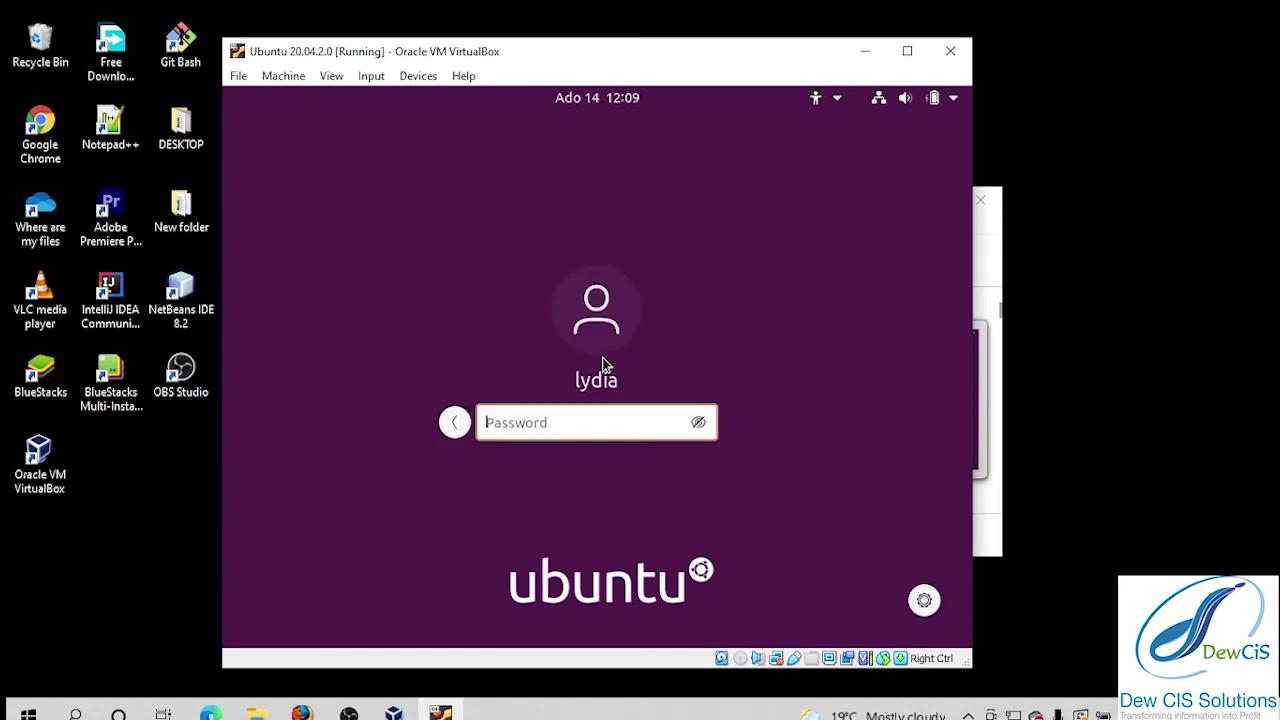
pyautogui.write('●●●')
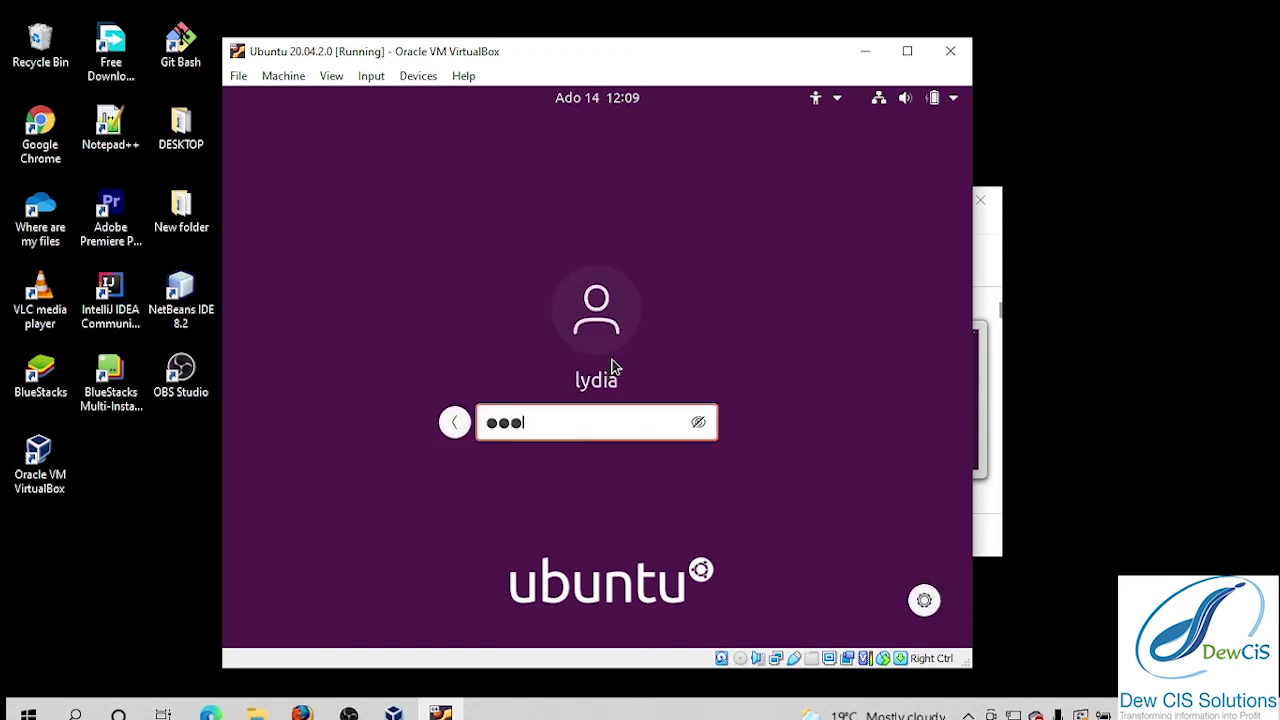
pyautogui.write('●●●●●●●●')
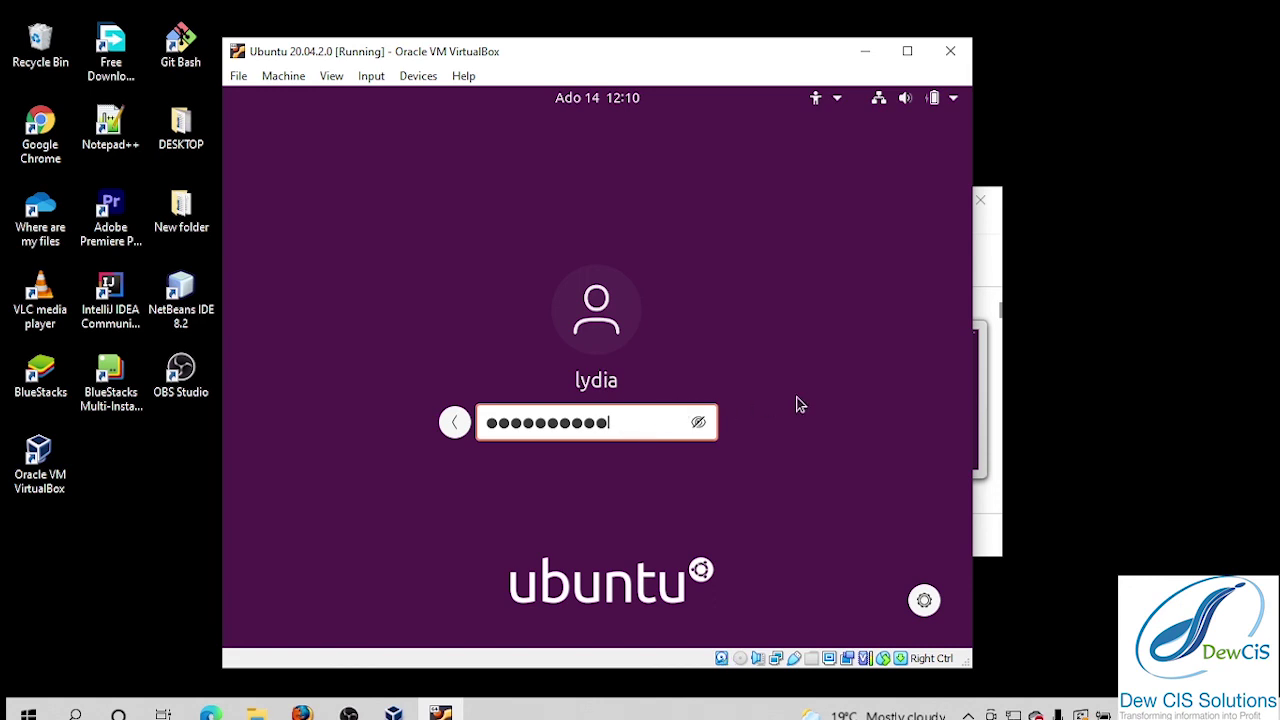
pyautogui.press('Return')
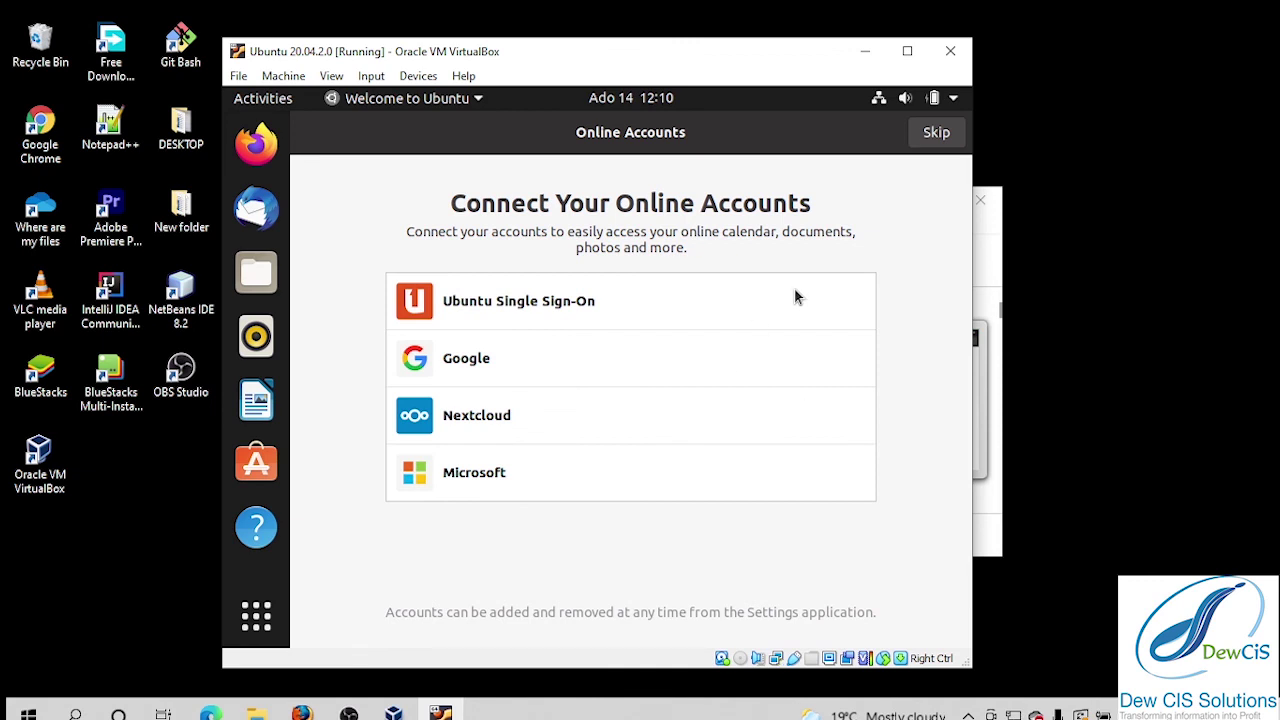
# Skip online accounts and pass the Livepatch, Help improve Ubuntu and Privacy pages, then finish with Done.
pyautogui.click(936, 133)
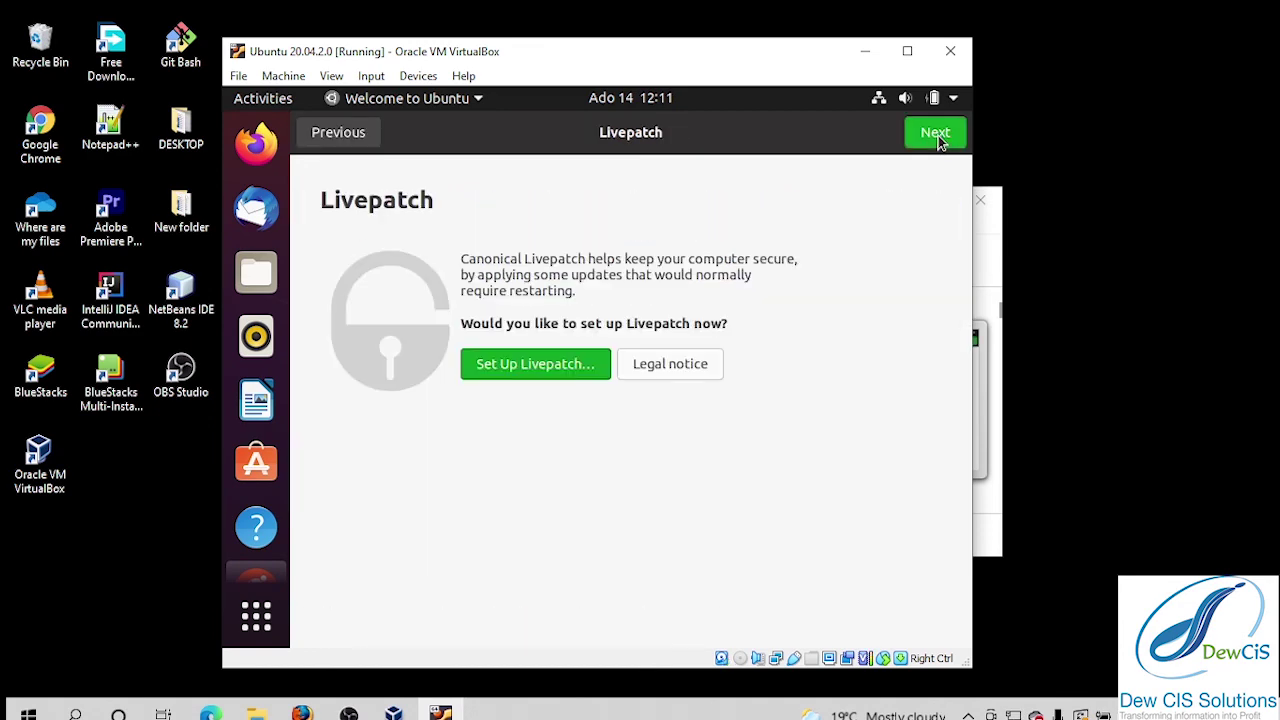
pyautogui.click(936, 133)
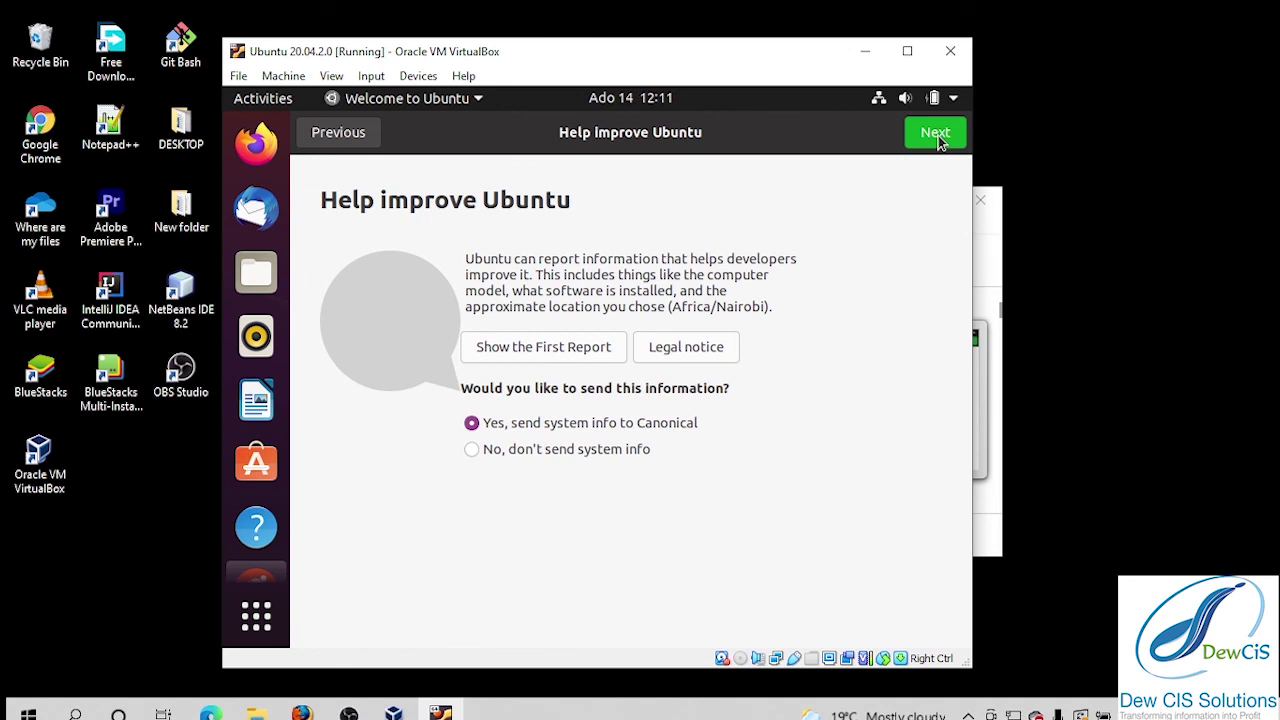
pyautogui.click(938, 141)
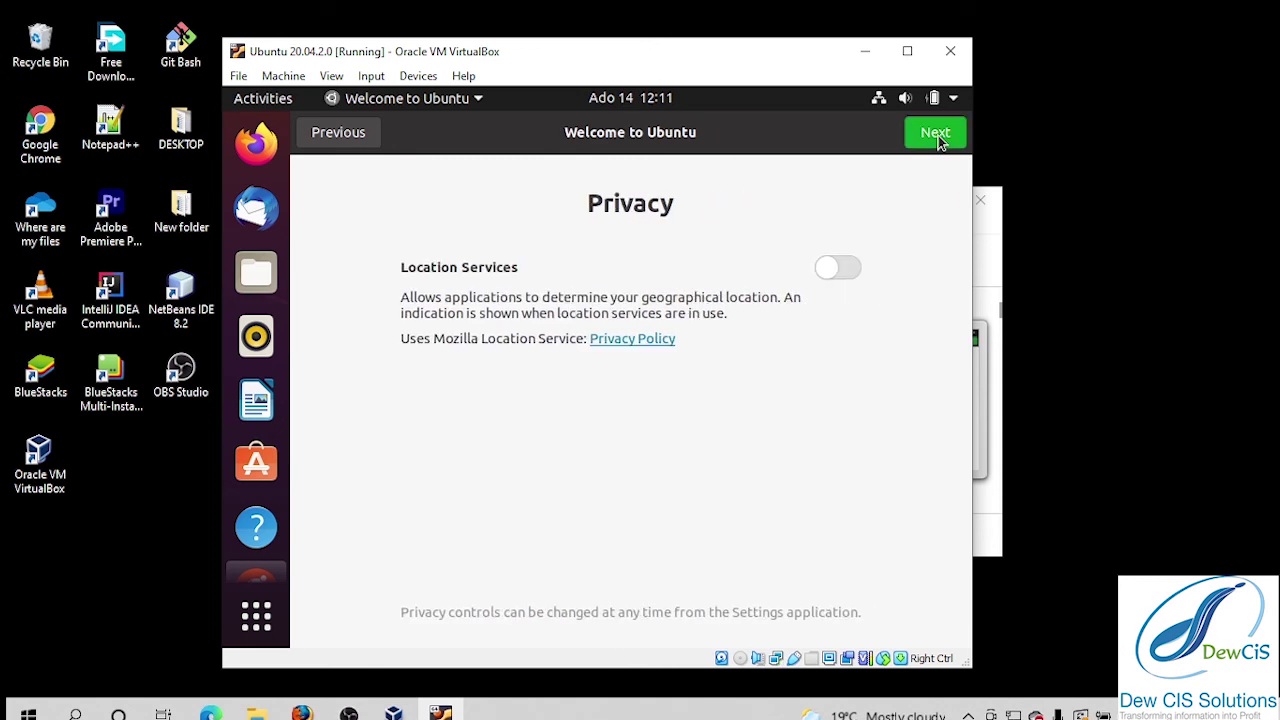
pyautogui.click(938, 141)
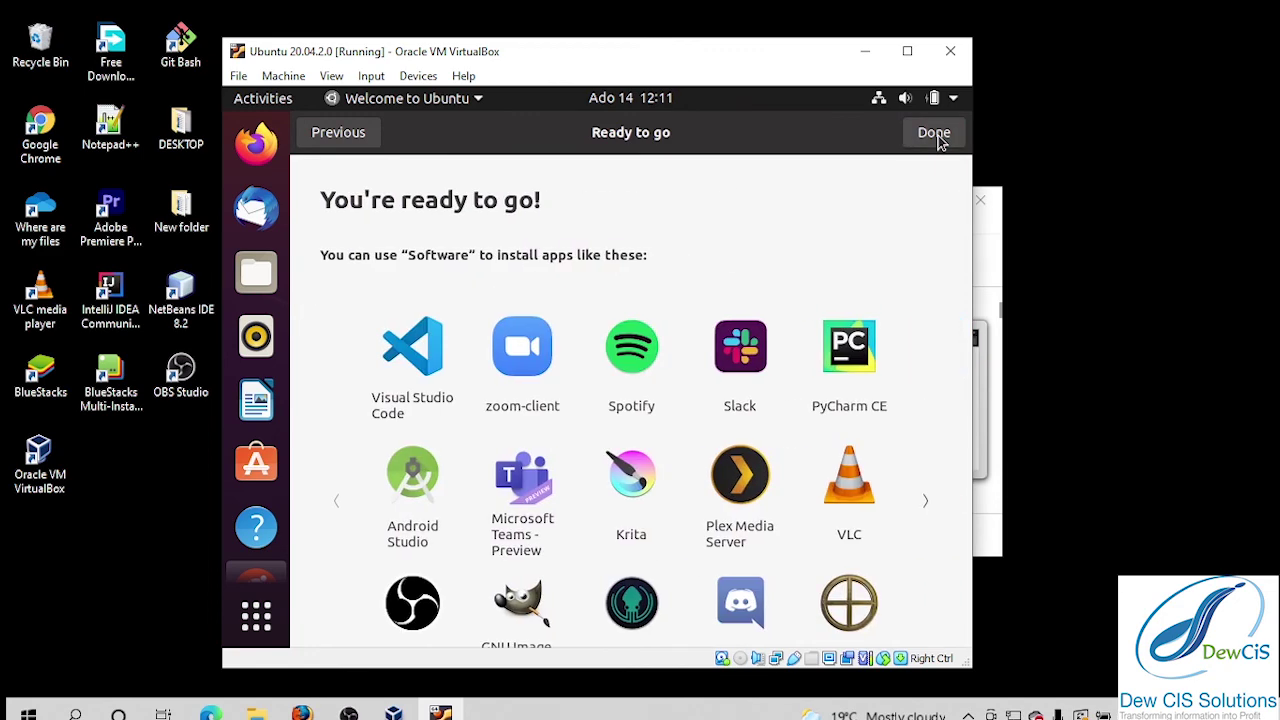
pyautogui.click(938, 141)
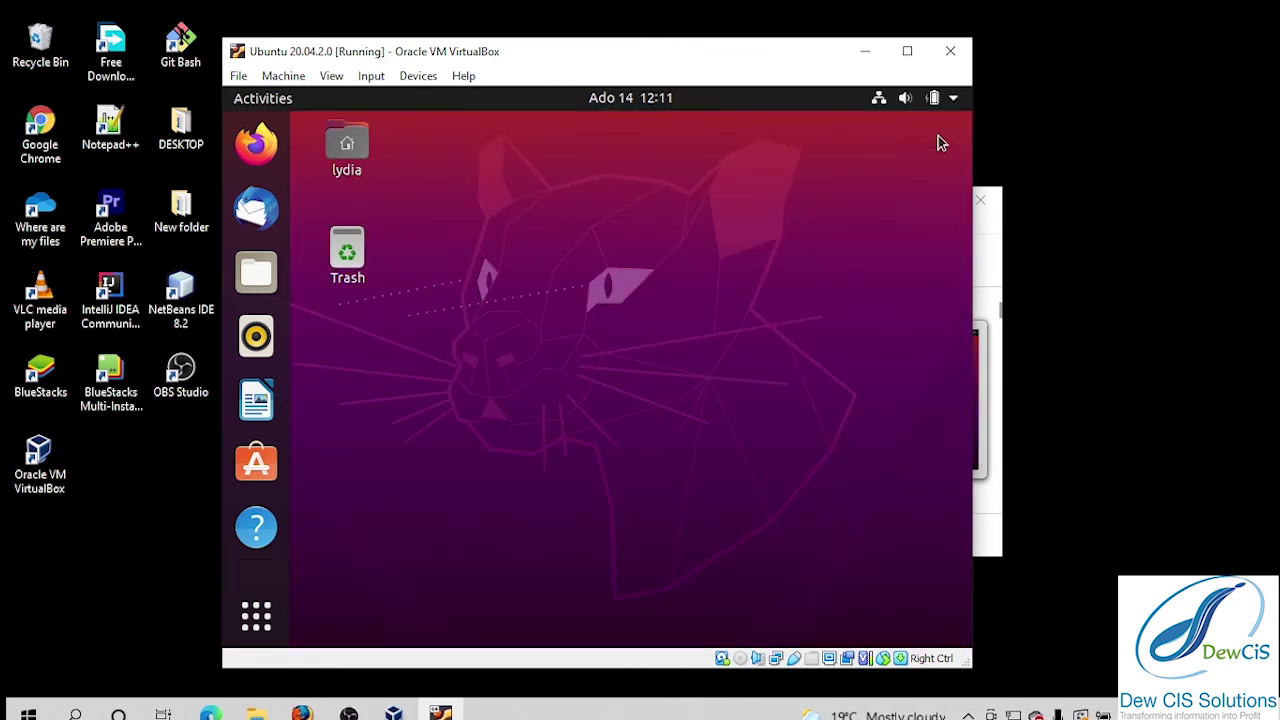